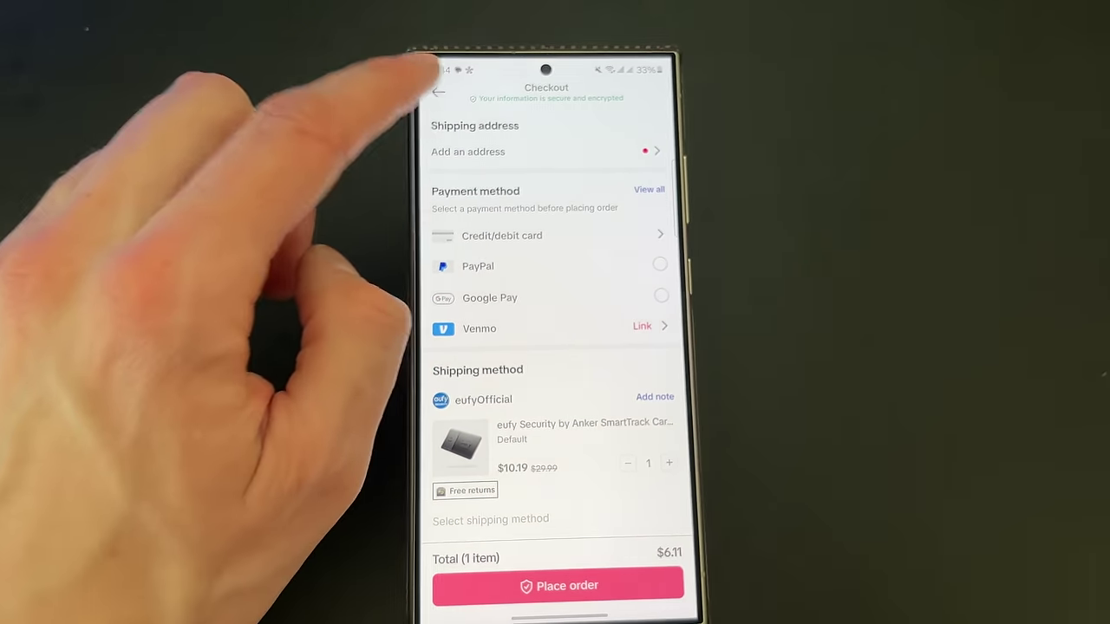
Leave the eufy checkout, then open the Fanttik E1 MAX product from a wallet-tracker shopping video.
click(432, 86)
click(607, 364)
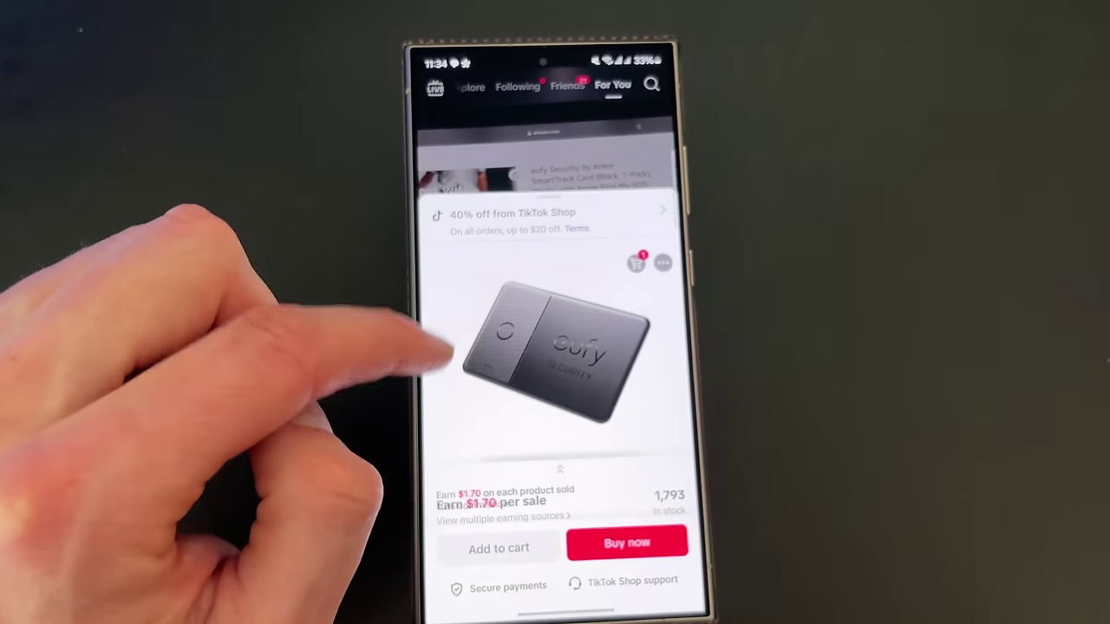
click(434, 173)
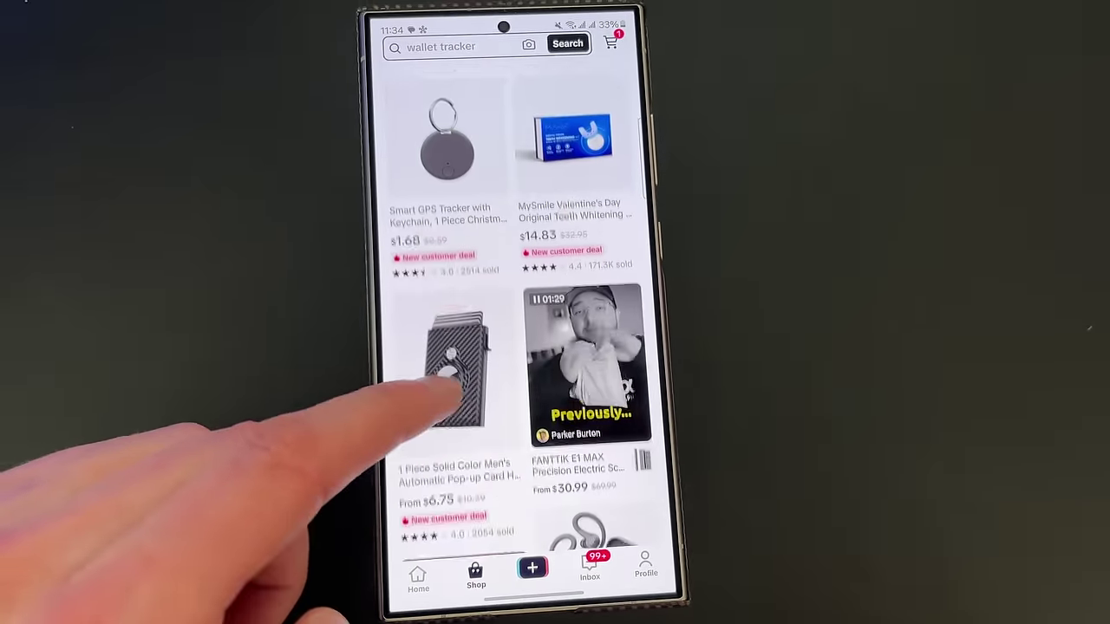
click(570, 372)
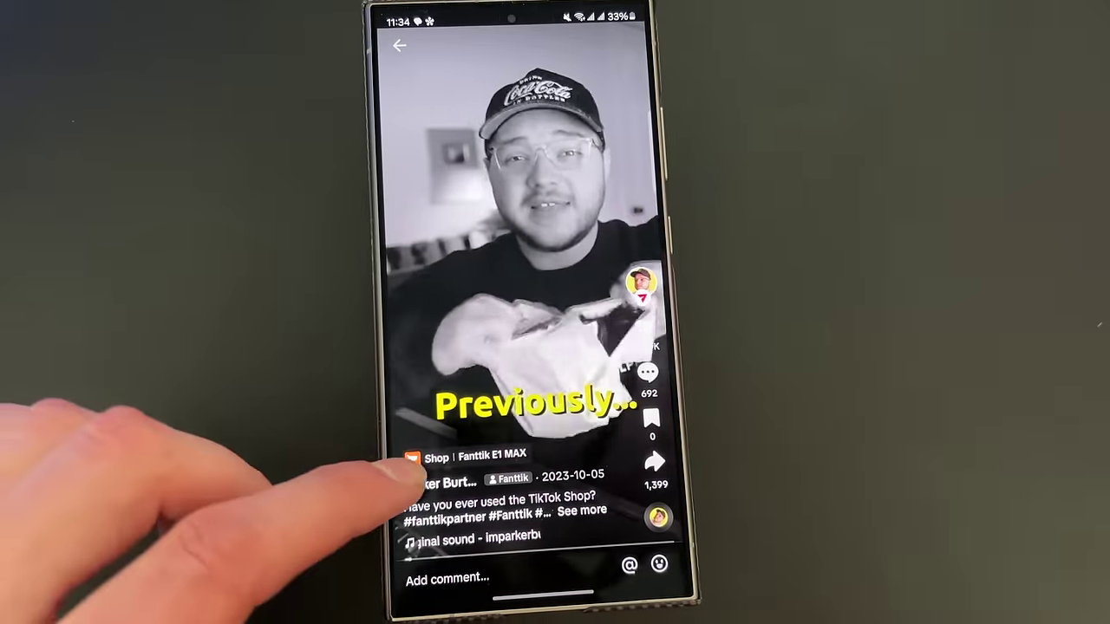
click(460, 469)
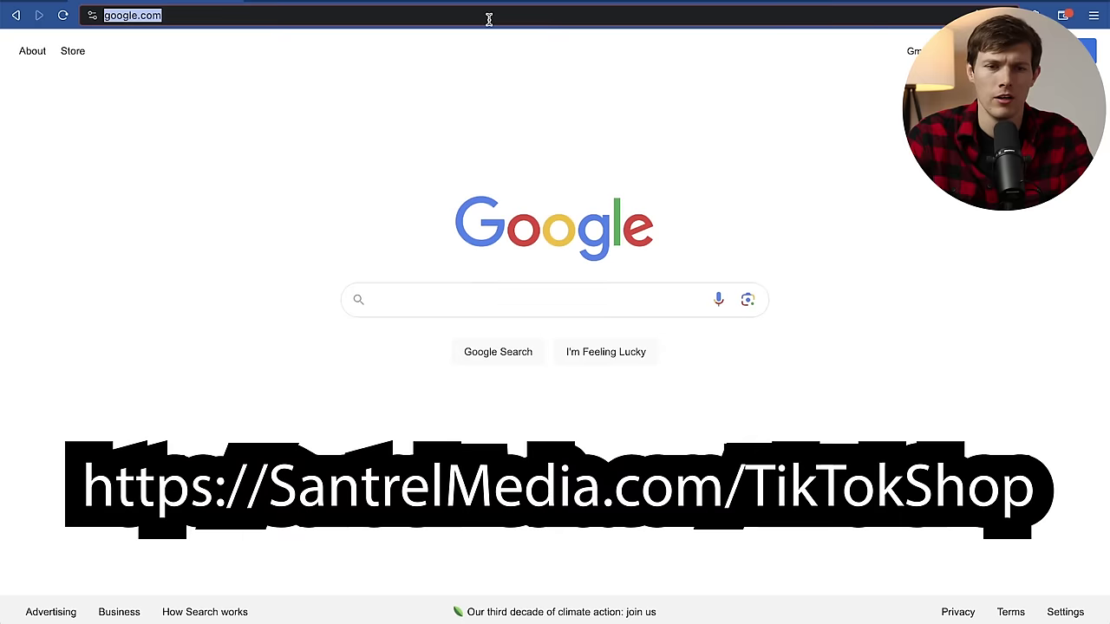
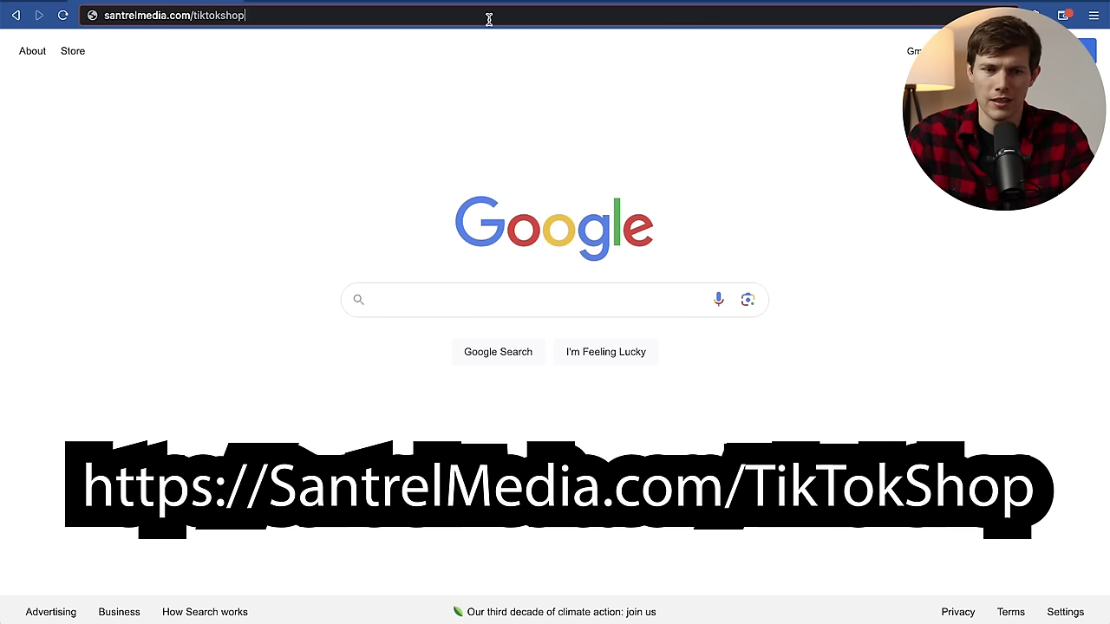
key(Return)
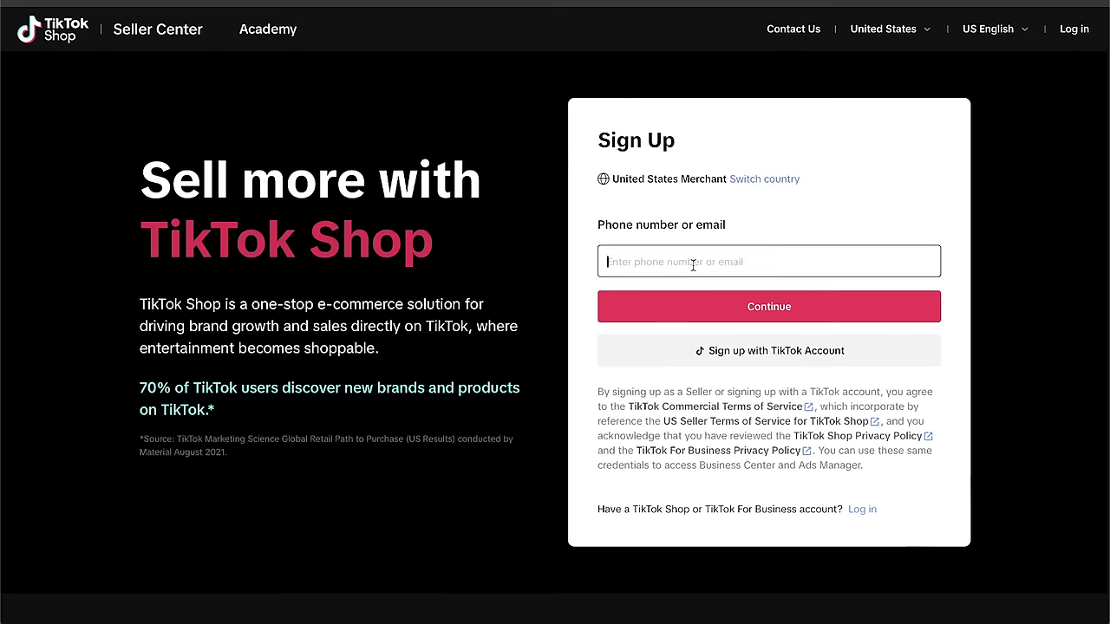
Submit the email address, pick the matching purple A shape in the captcha, and confirm.
click(667, 313)
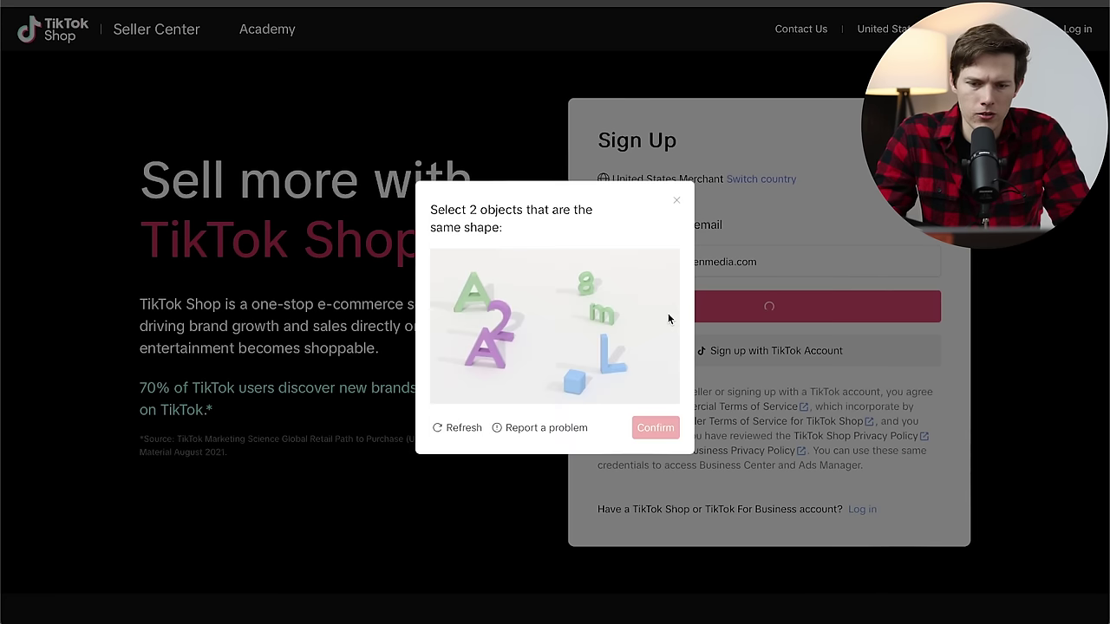
click(491, 348)
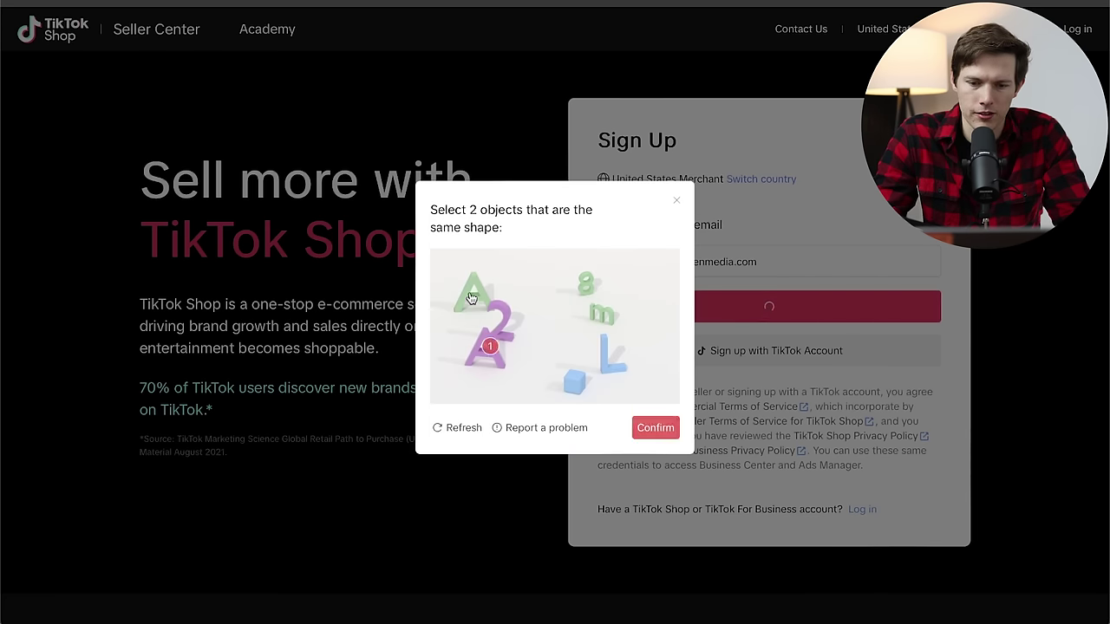
click(656, 429)
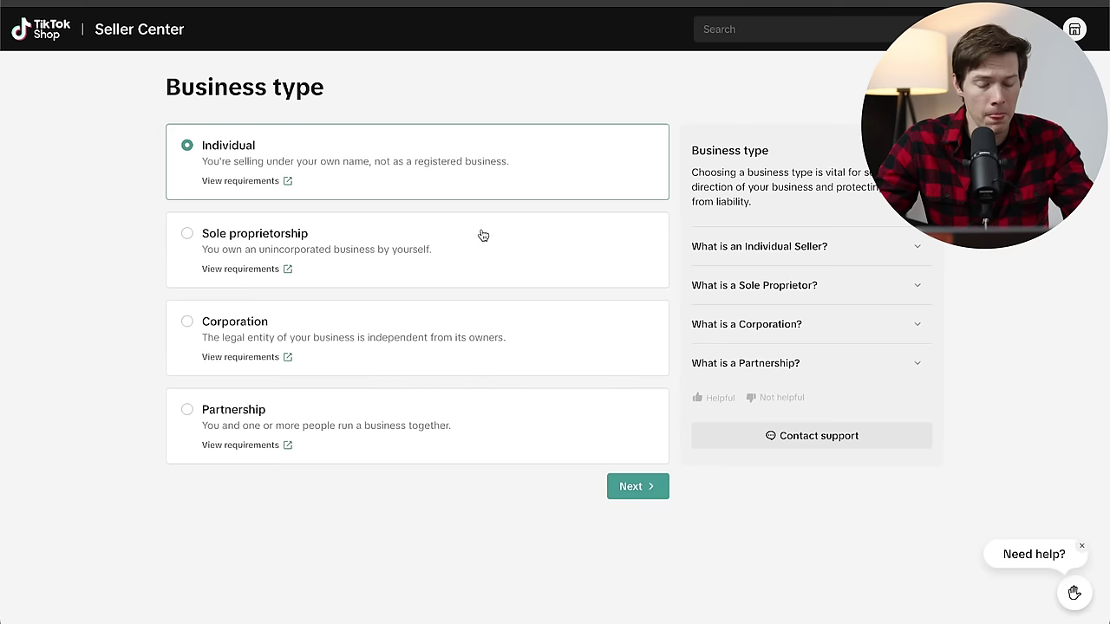
Choose Corporation instead of sole proprietorship as business type and continue to Business details.
click(439, 266)
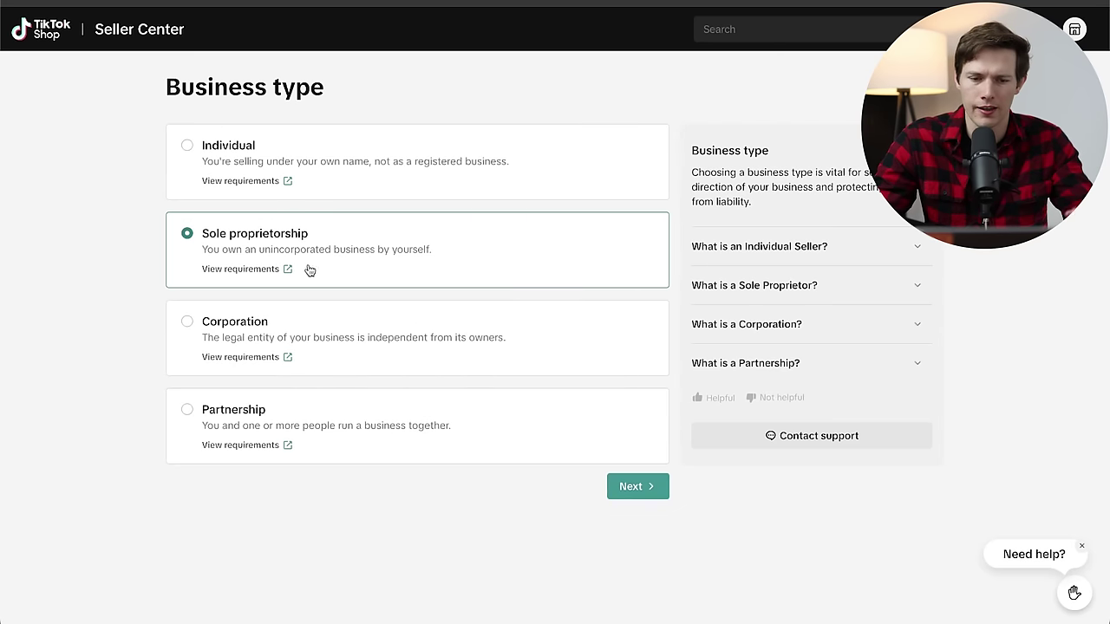
click(339, 333)
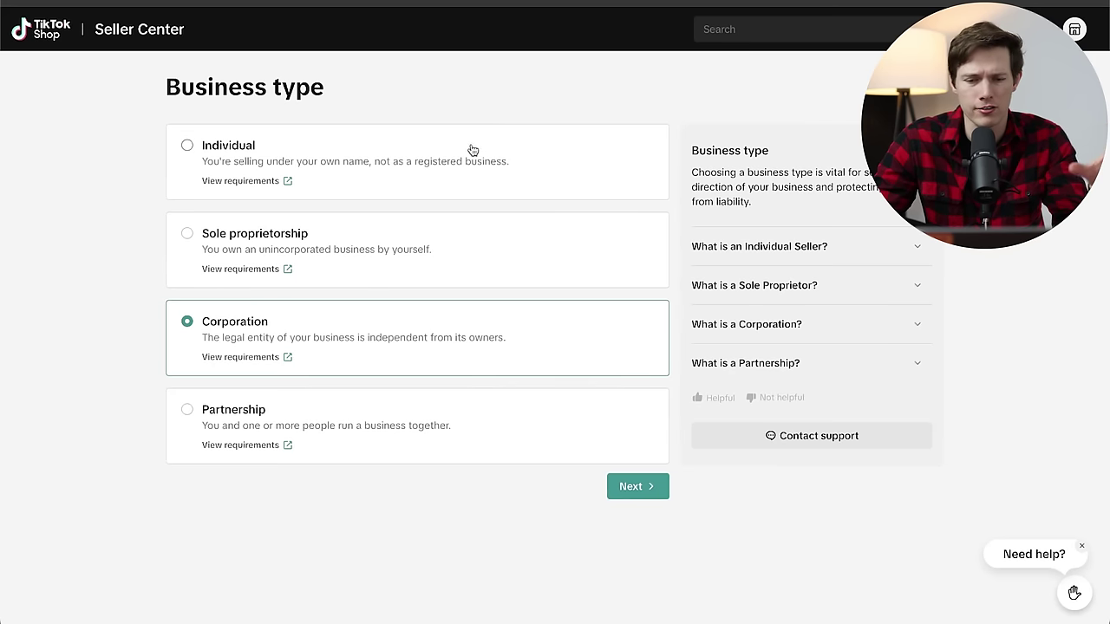
click(638, 489)
scroll(402, 247, down, 2)
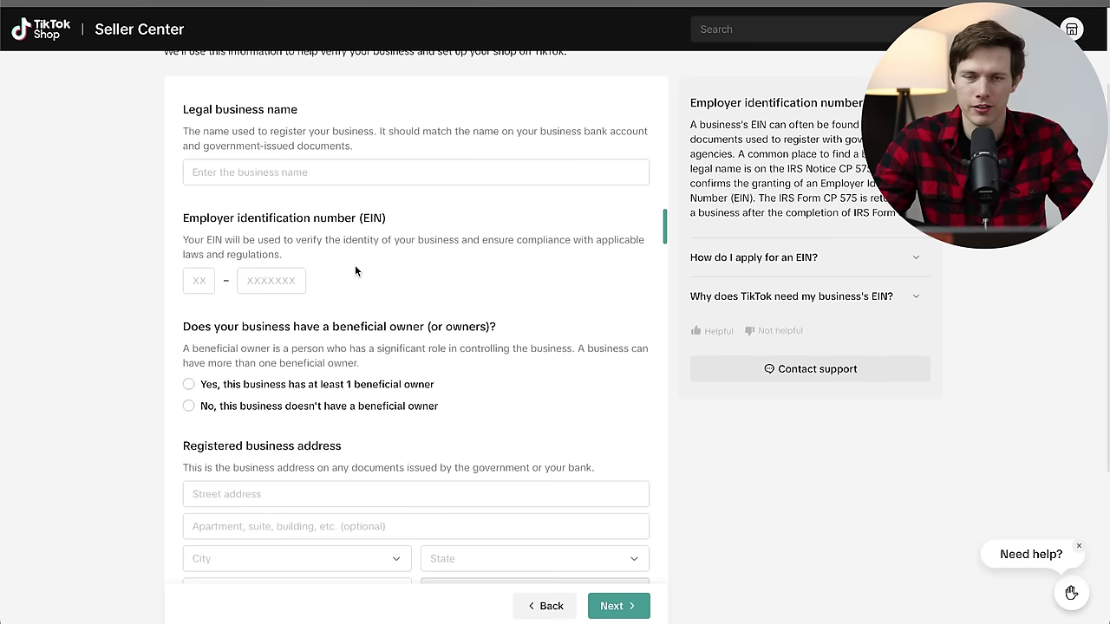
Enter the company's legal business name and move on to the EIN field.
scroll(355, 271, up, 3)
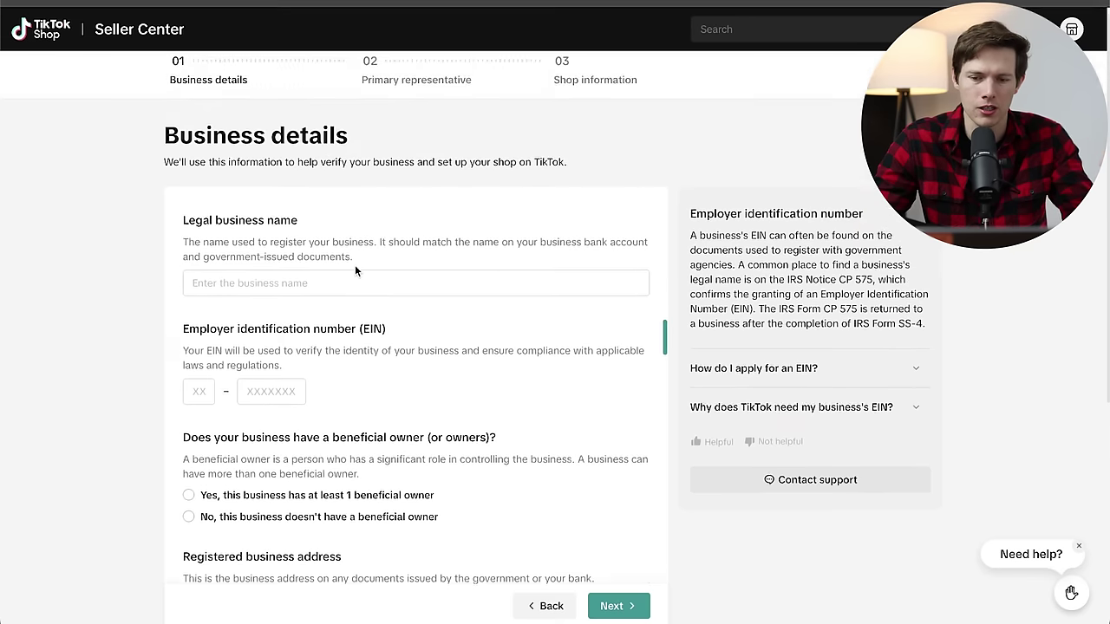
scroll(355, 271, down, 5)
scroll(355, 271, up, 3)
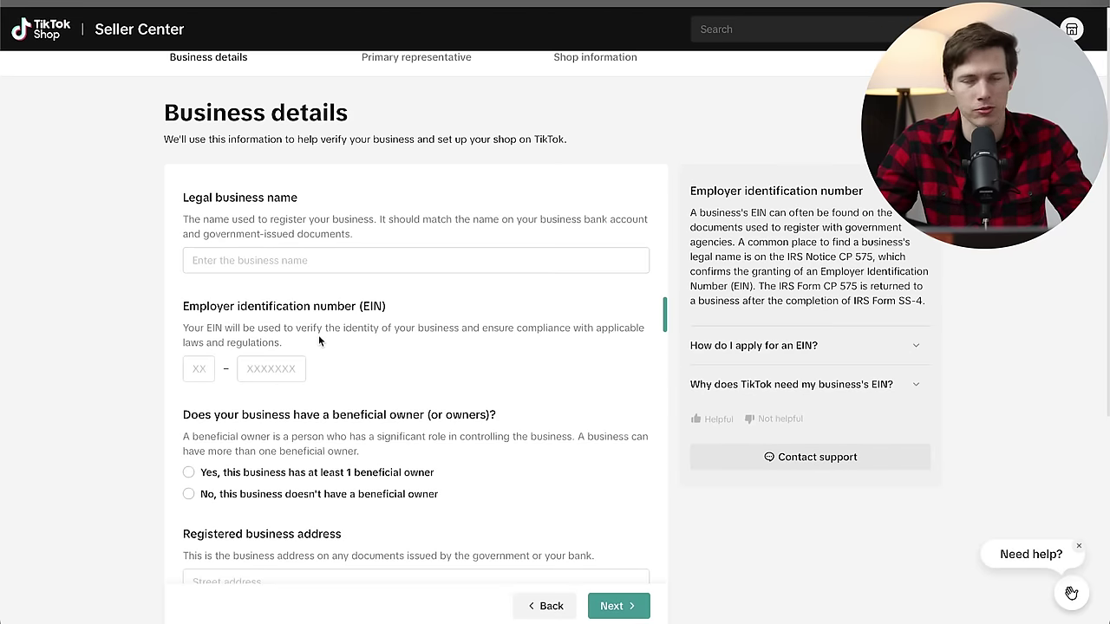
click(292, 261)
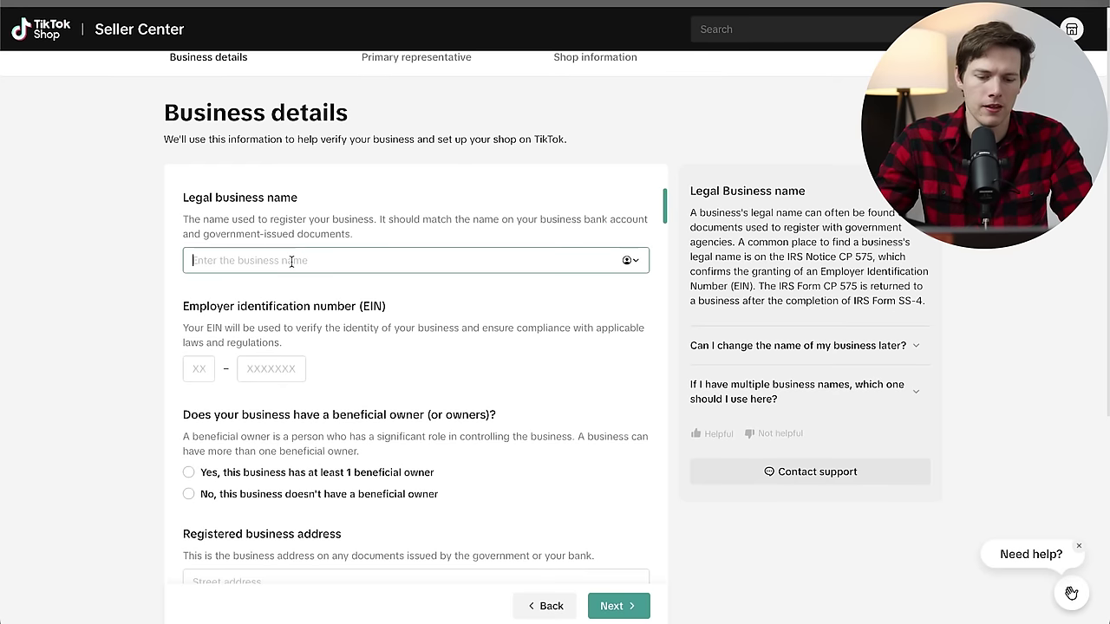
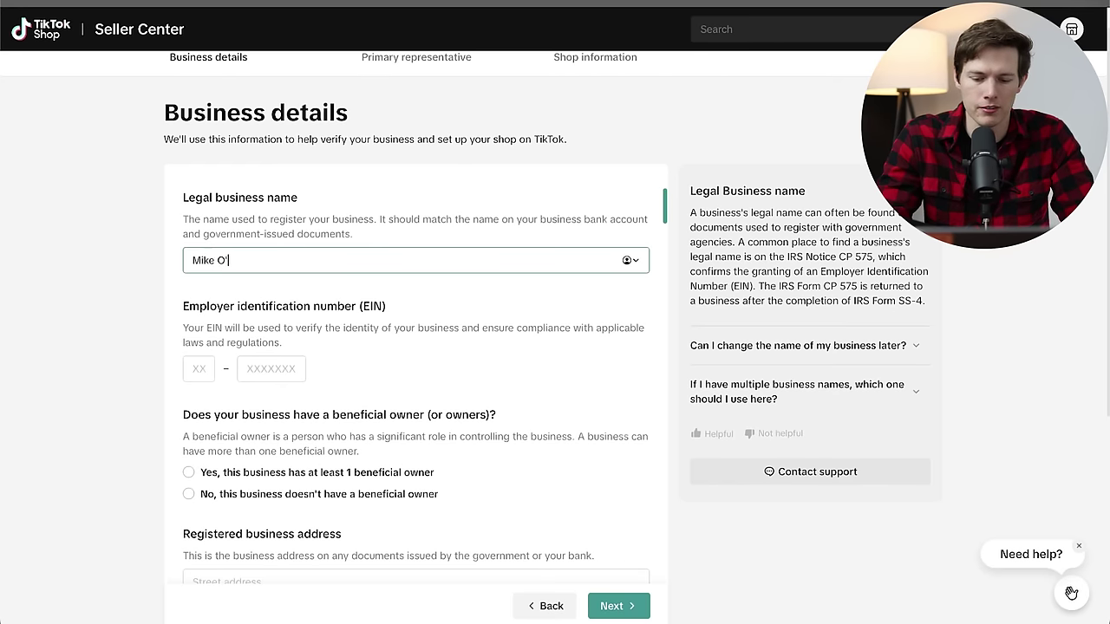
click(199, 369)
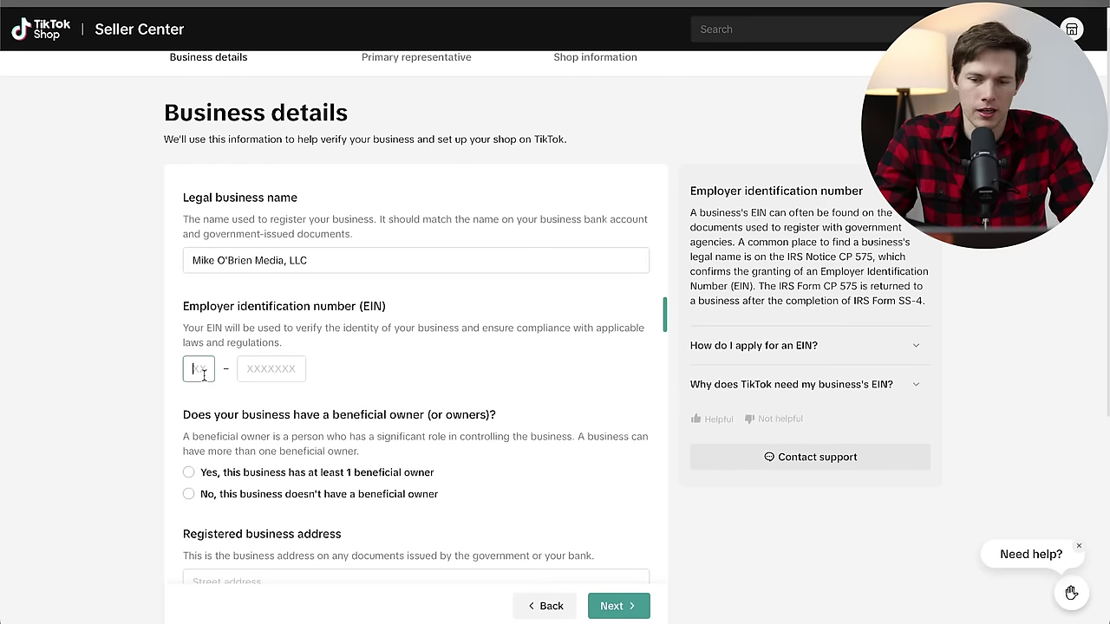
Mark a beneficial owner, answer no to a parent company, and start the person's first name.
scroll(204, 372, down, 4)
click(188, 136)
click(239, 247)
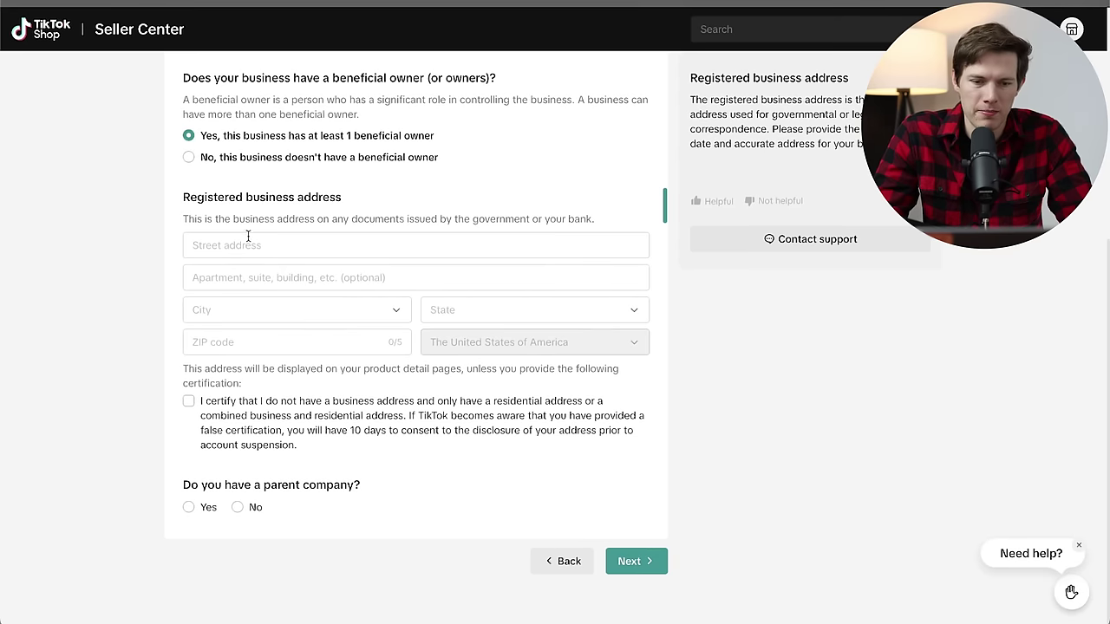
click(192, 221)
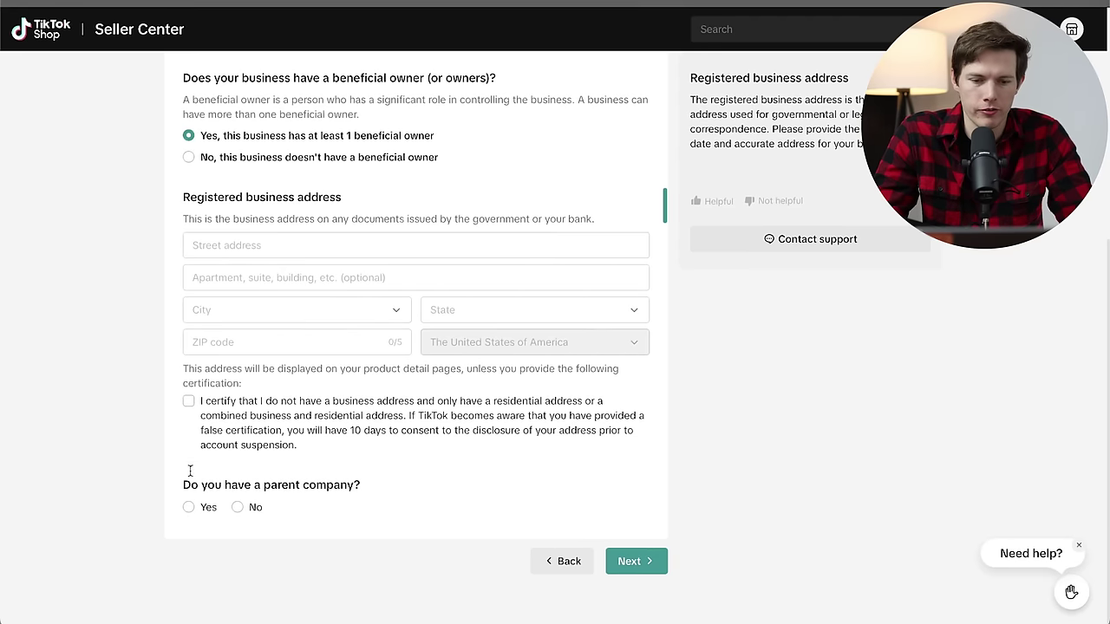
click(238, 507)
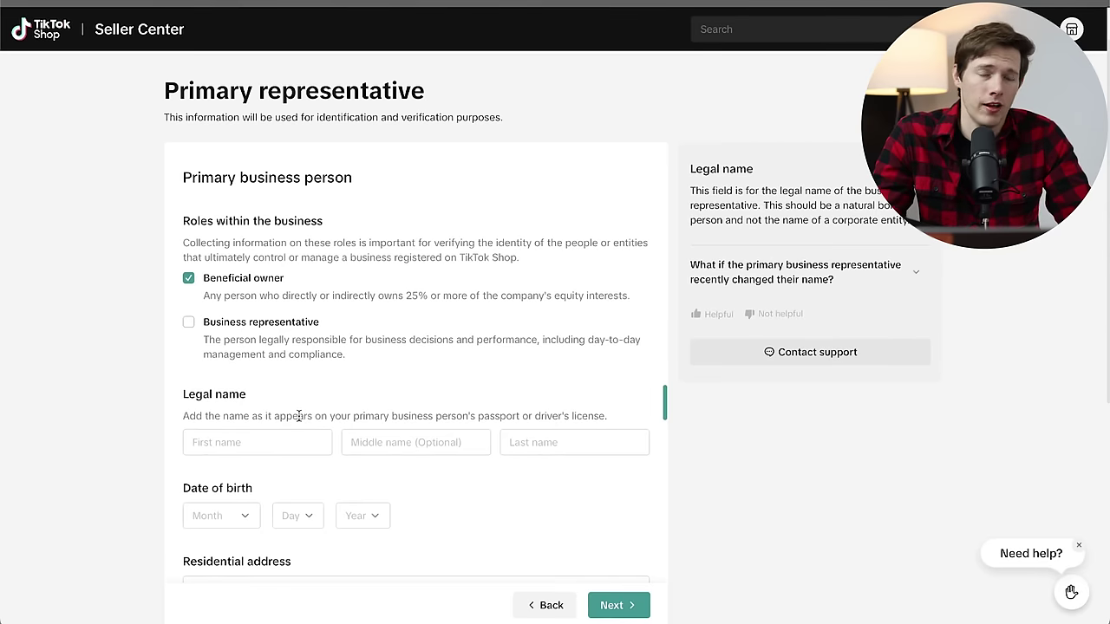
scroll(299, 416, down, 1)
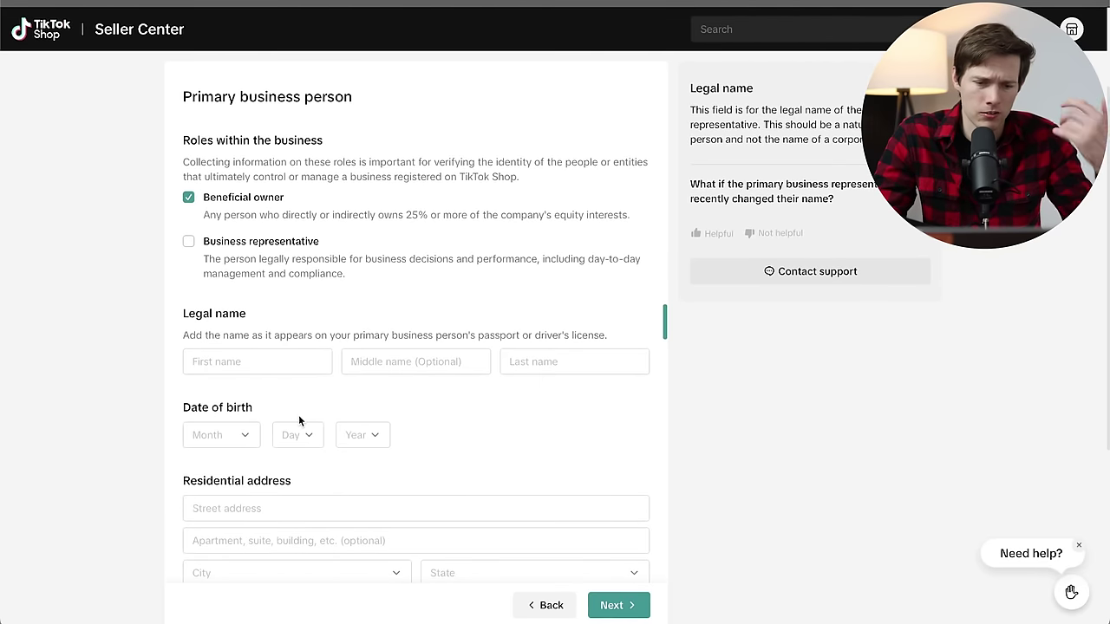
click(272, 364)
text(V)
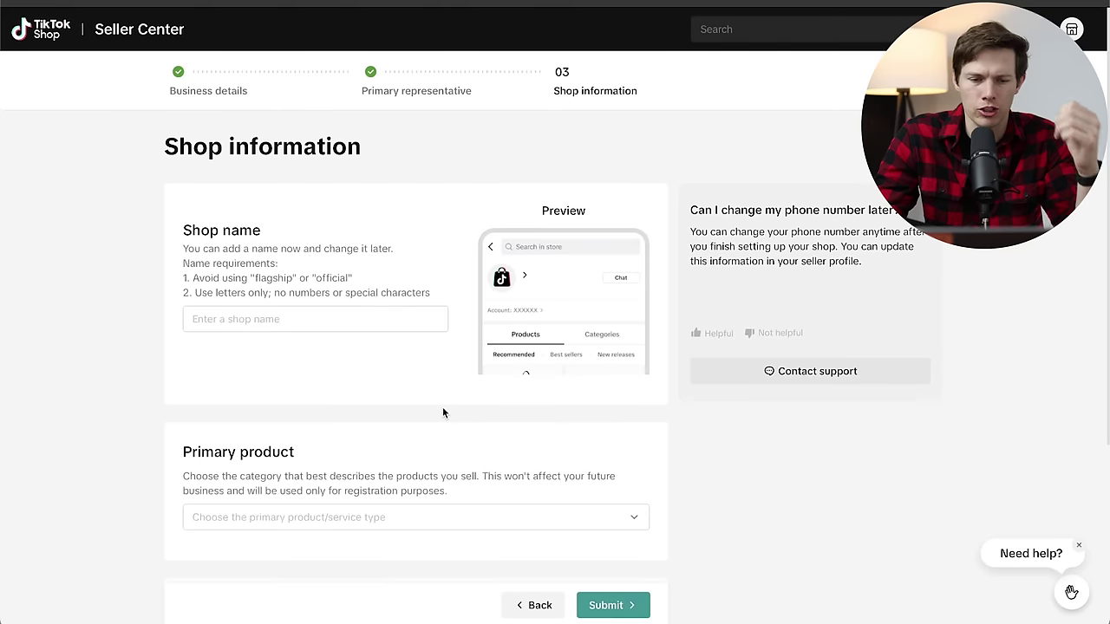
mouse_move(365, 335)
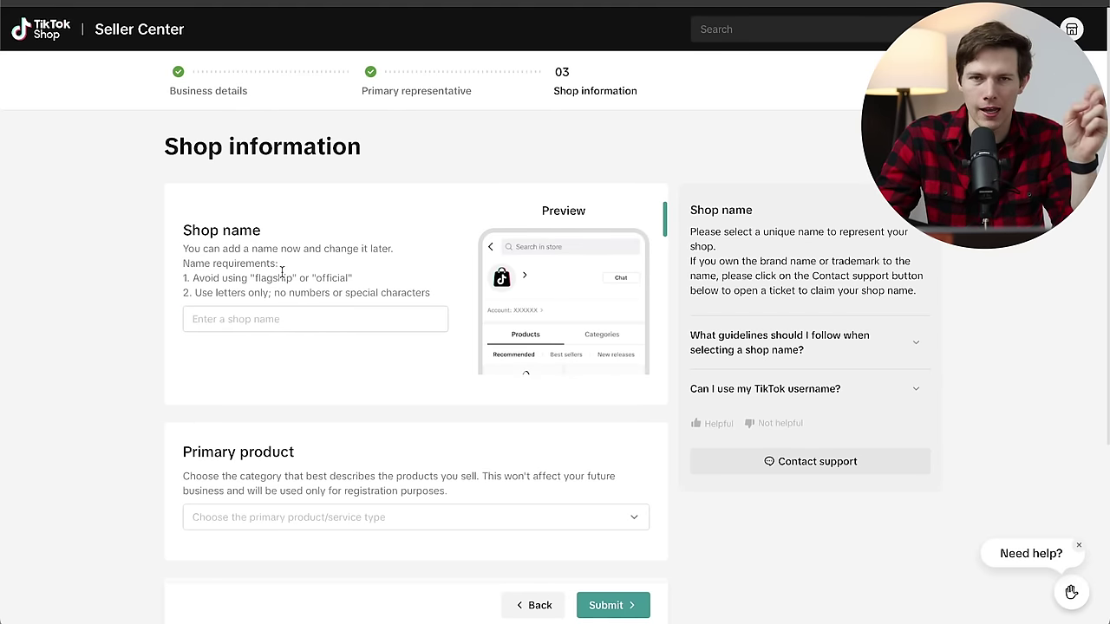
Paste 'Santrel Sample Shop' as the shop name.
click(281, 318)
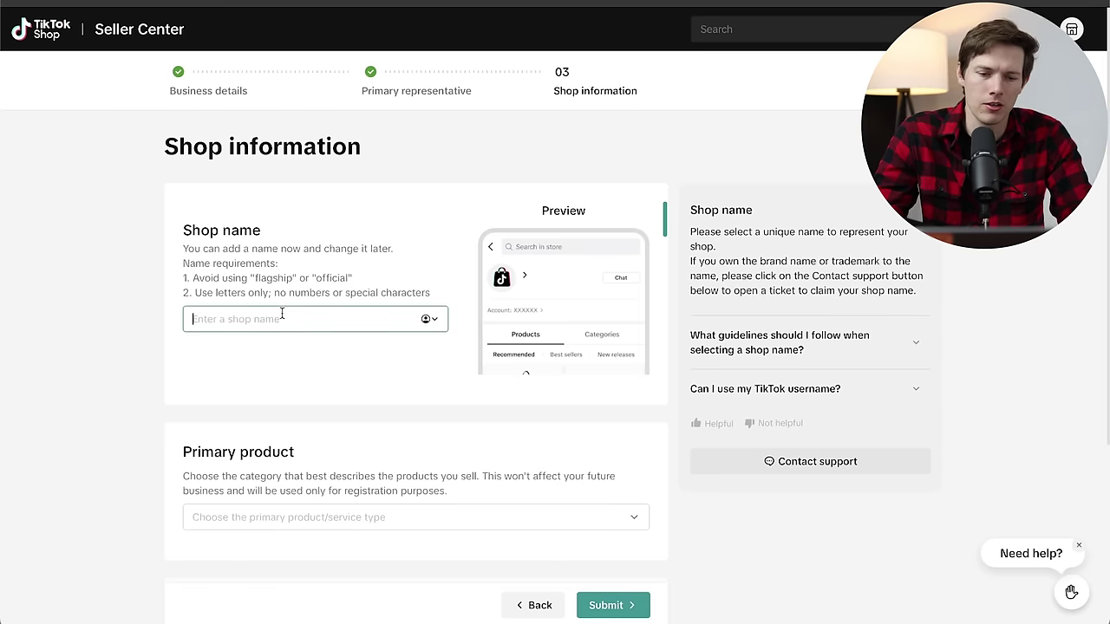
text(Santrel Sample Shop)
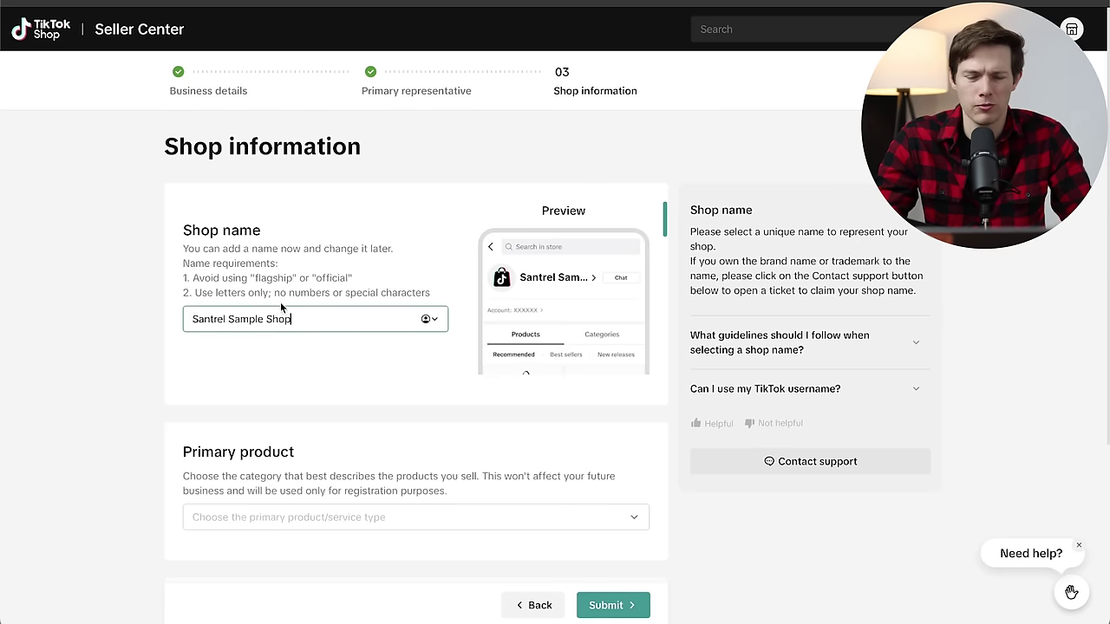
scroll(359, 349, down, 1)
scroll(407, 348, down, 3)
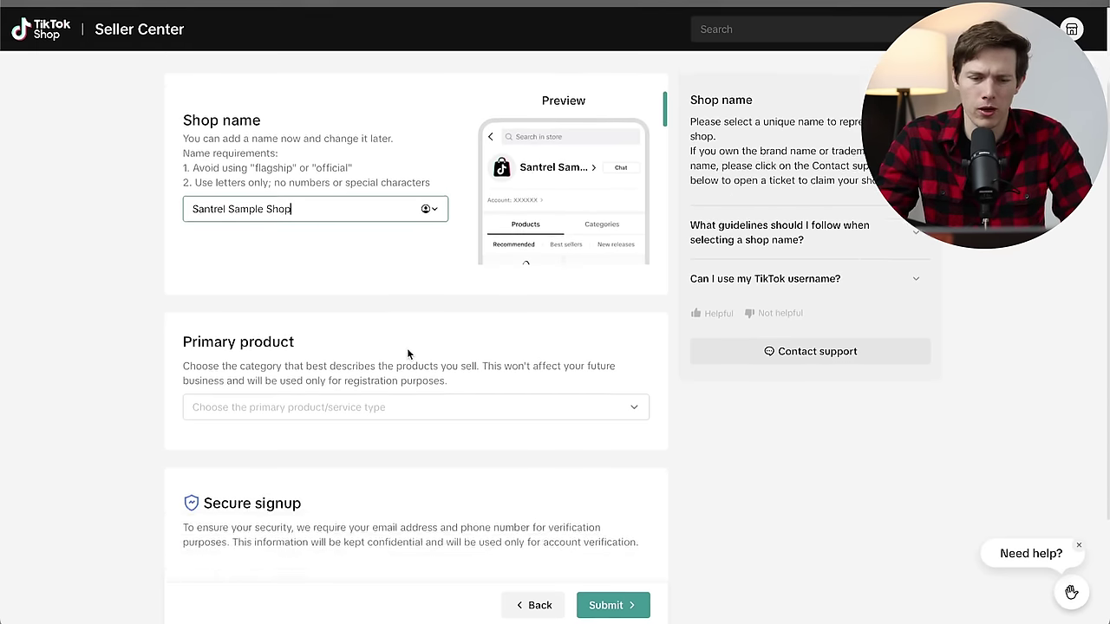
scroll(406, 348, down, 1)
Open the primary product category list and browse through the categories.
click(388, 296)
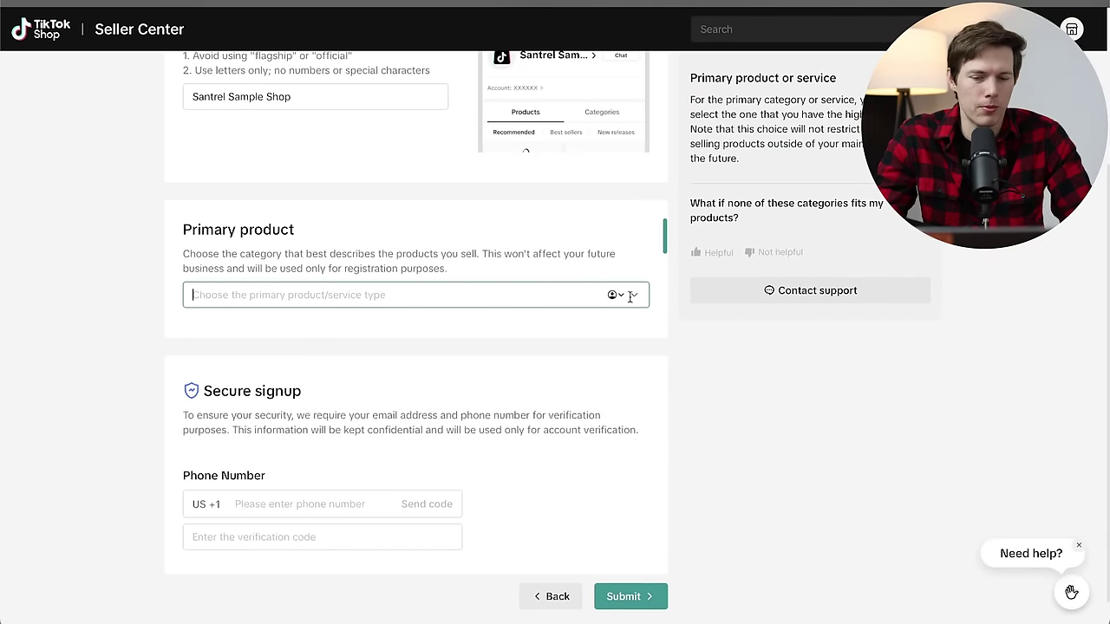
click(634, 295)
scroll(413, 364, down, 1)
scroll(408, 380, up, 1)
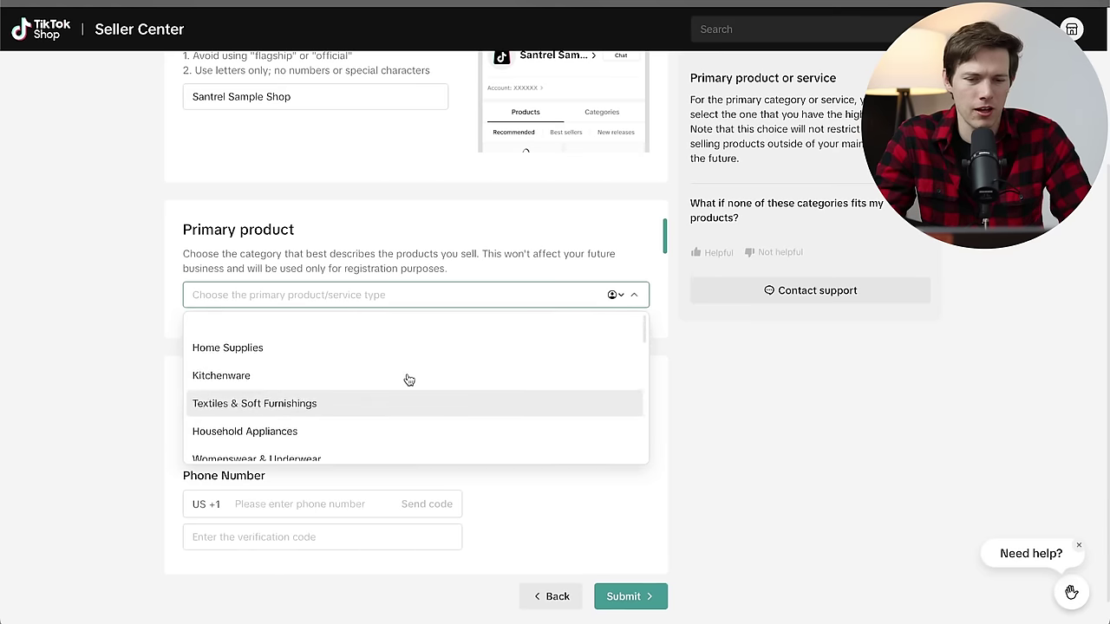
scroll(414, 413, down, 5)
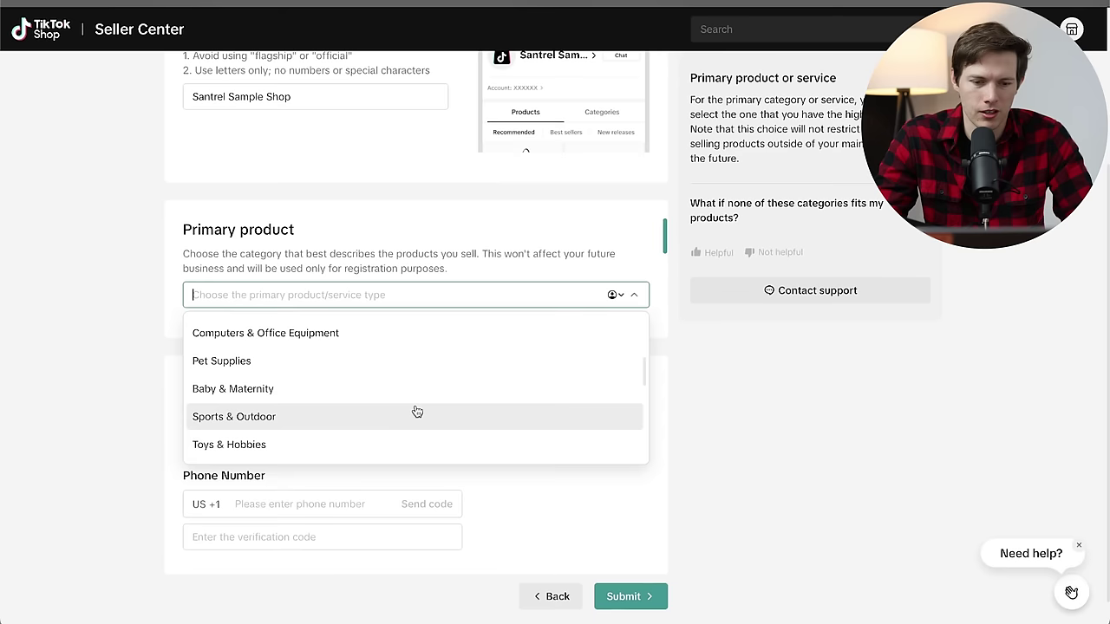
scroll(414, 414, up, 4)
Search 'clothing', clear the search, and choose Fashion Accessories as the primary product.
text(clothing)
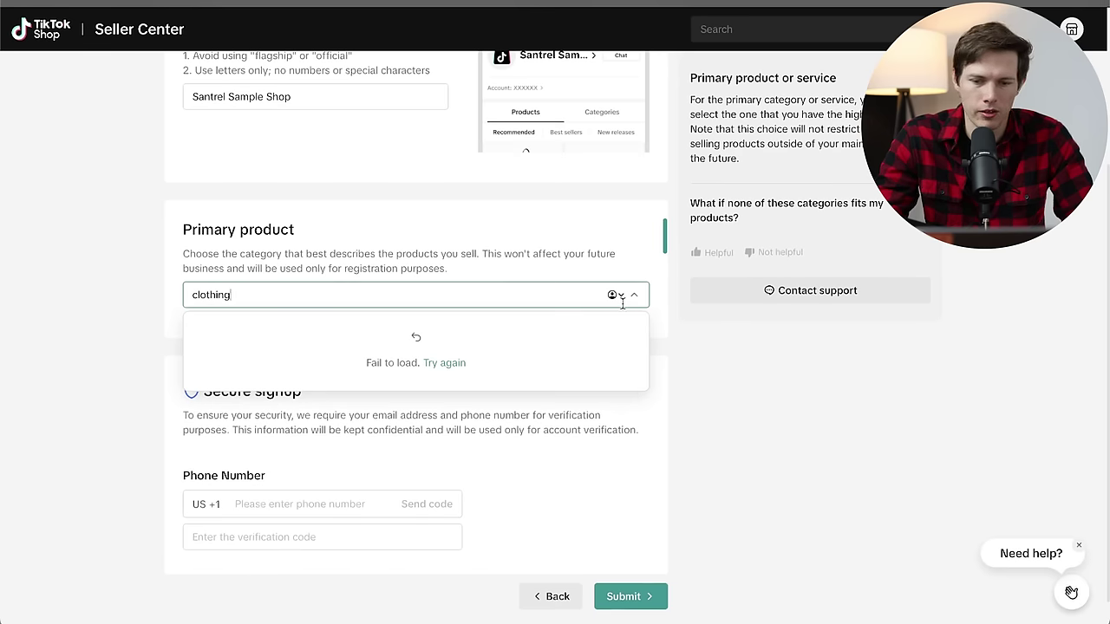
key(ctrl+a)
key(BackSpace)
scroll(407, 379, down, 1)
scroll(407, 379, down, 5)
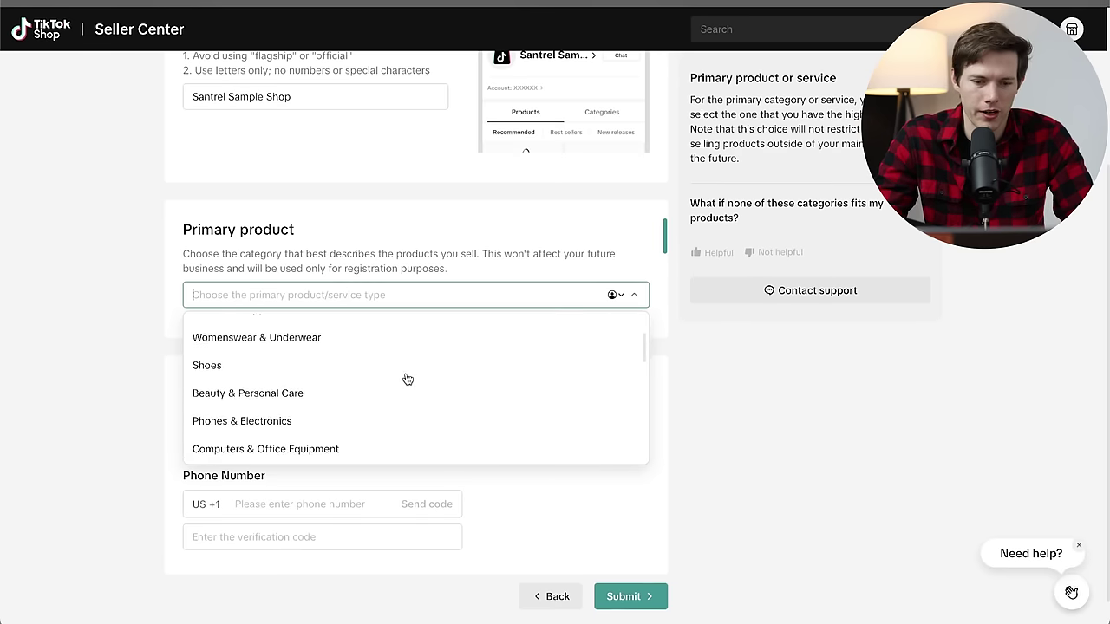
scroll(408, 379, down, 6)
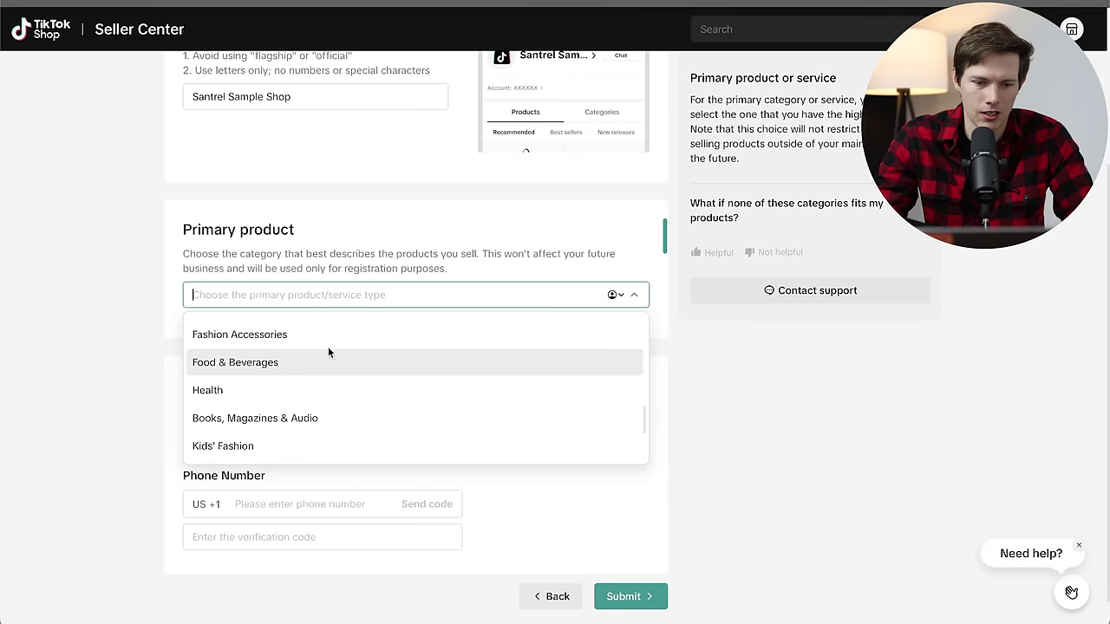
click(312, 339)
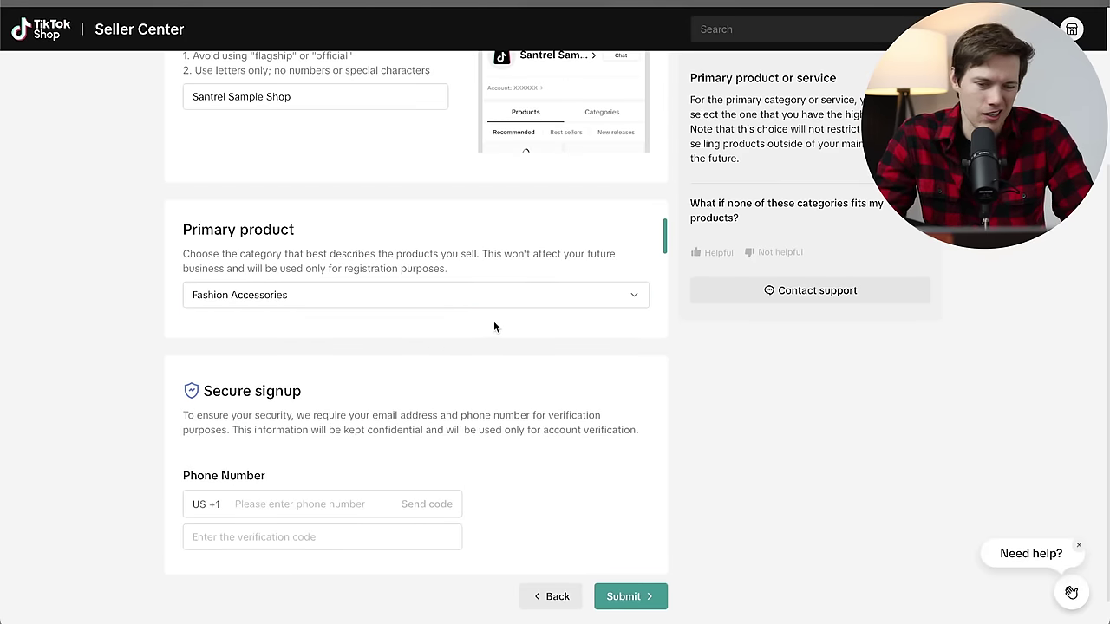
scroll(565, 386, down, 1)
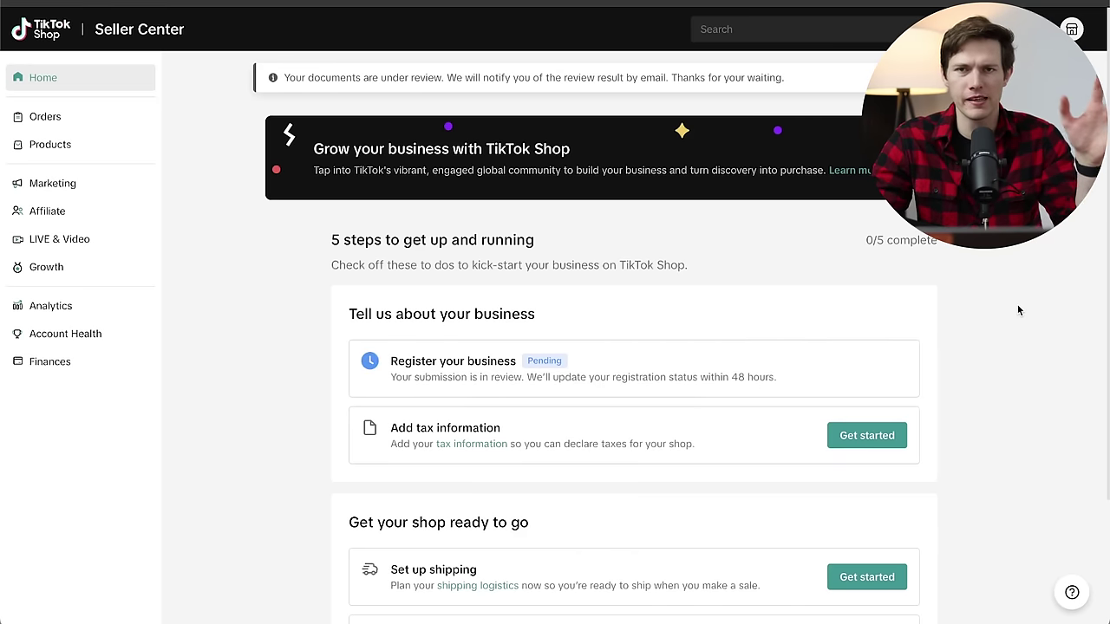
Scroll down the Seller Center page after submitting the shop registration.
scroll(1019, 311, down, 2)
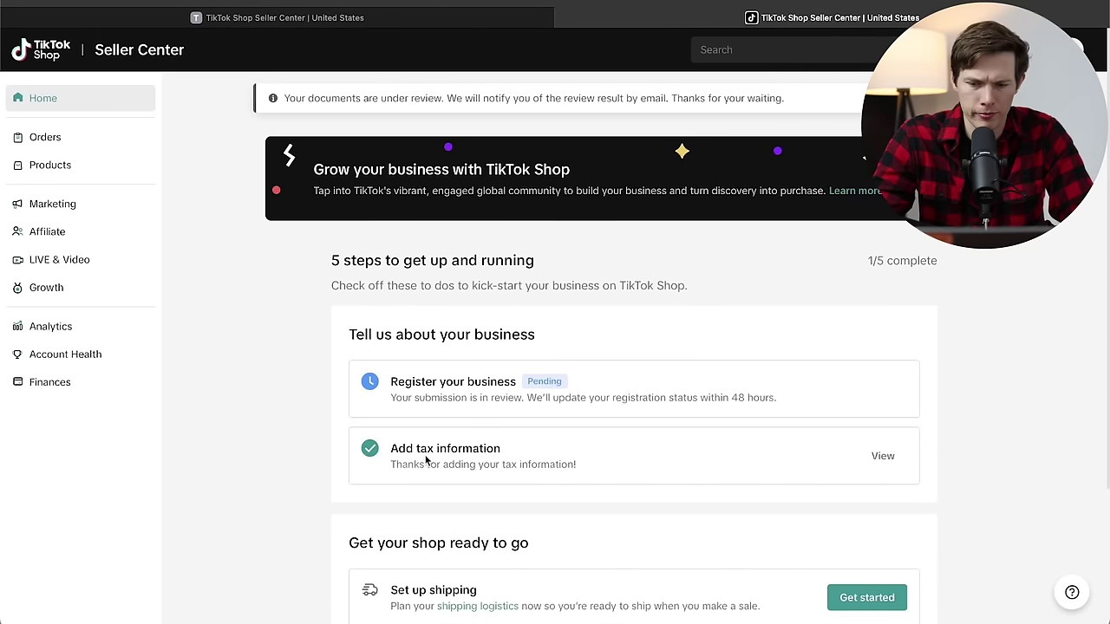
Scroll down the Home checklist showing tax information complete at 1/5.
scroll(425, 458, down, 2)
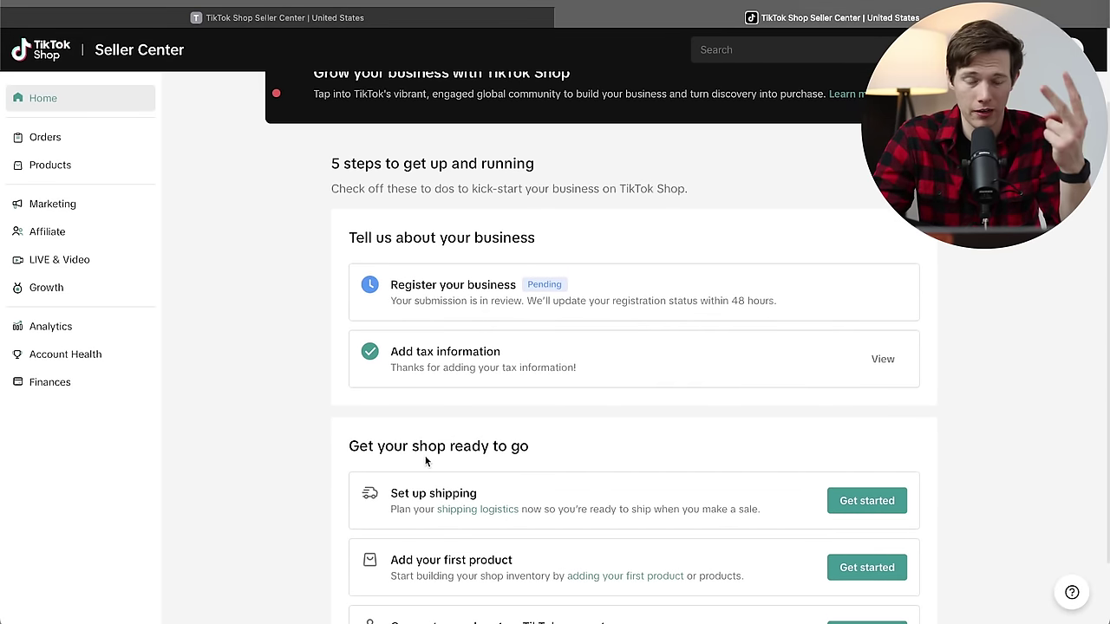
scroll(425, 460, down, 2)
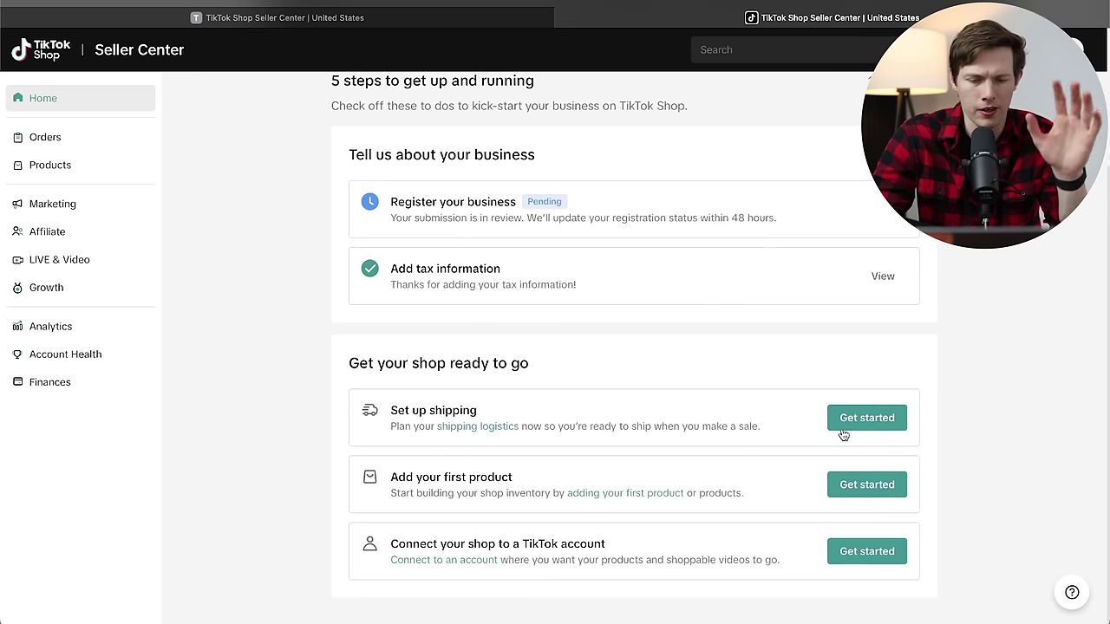
Start adding the first product and choose Sync with your online store.
click(873, 496)
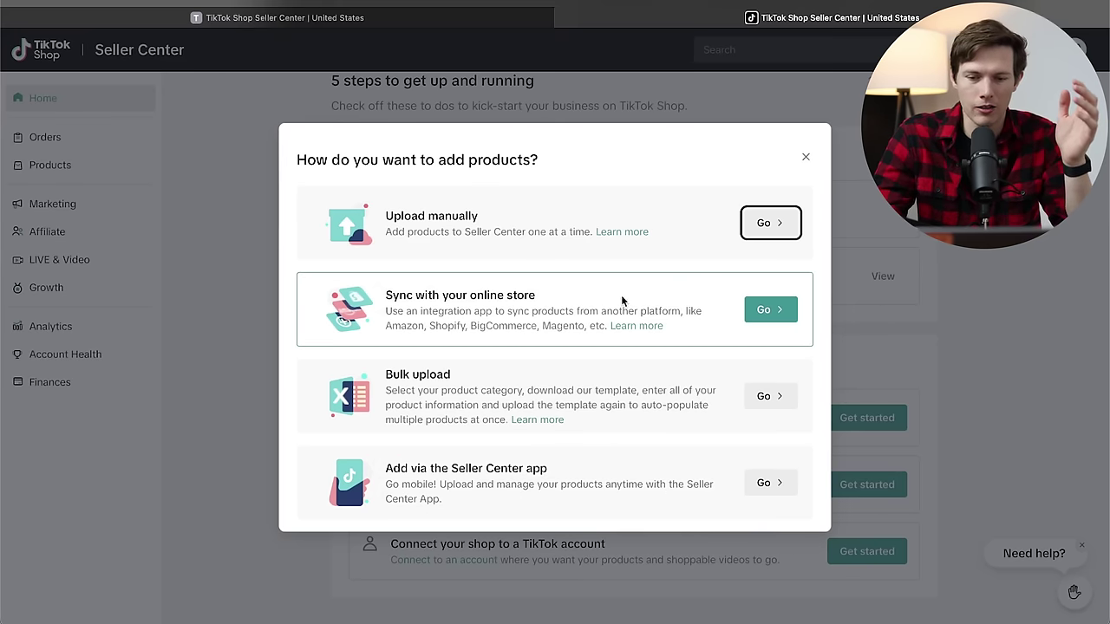
click(769, 308)
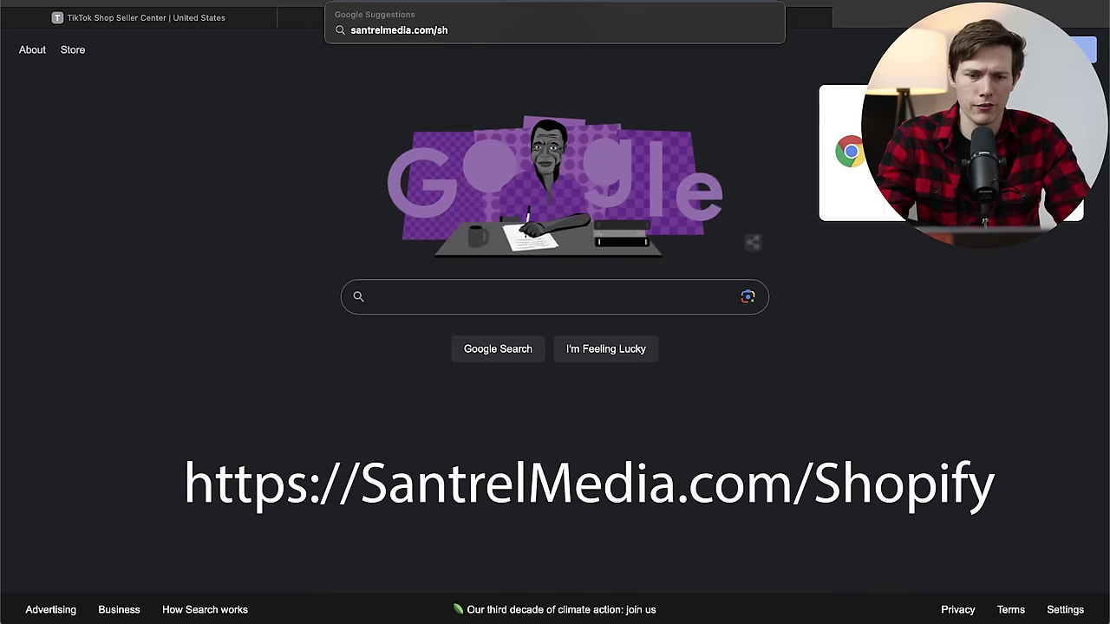
text(opi)
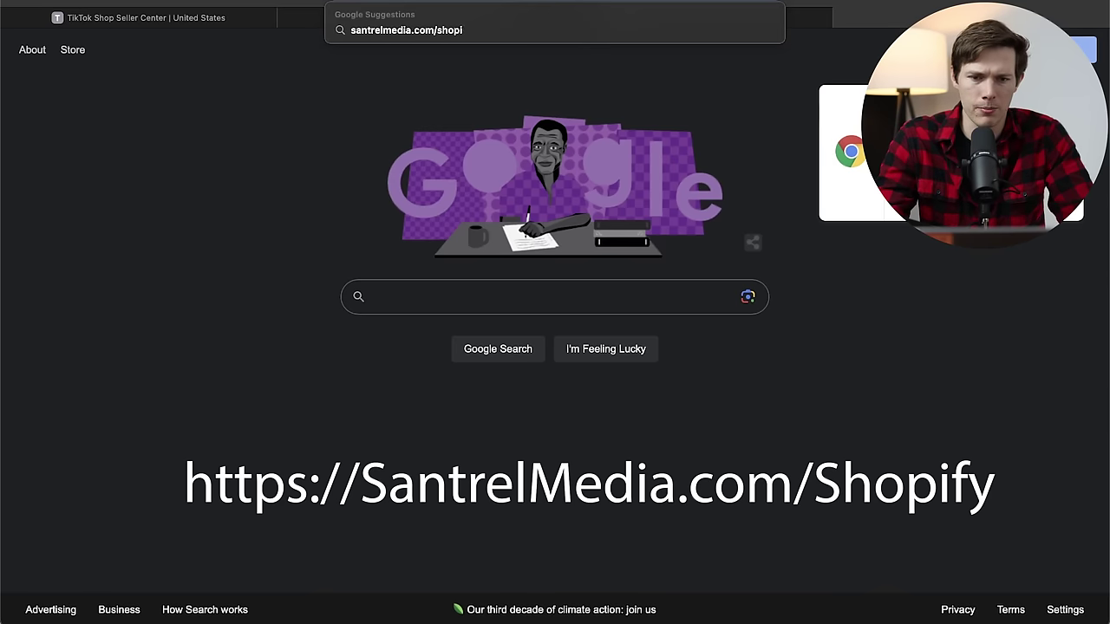
text(fy)
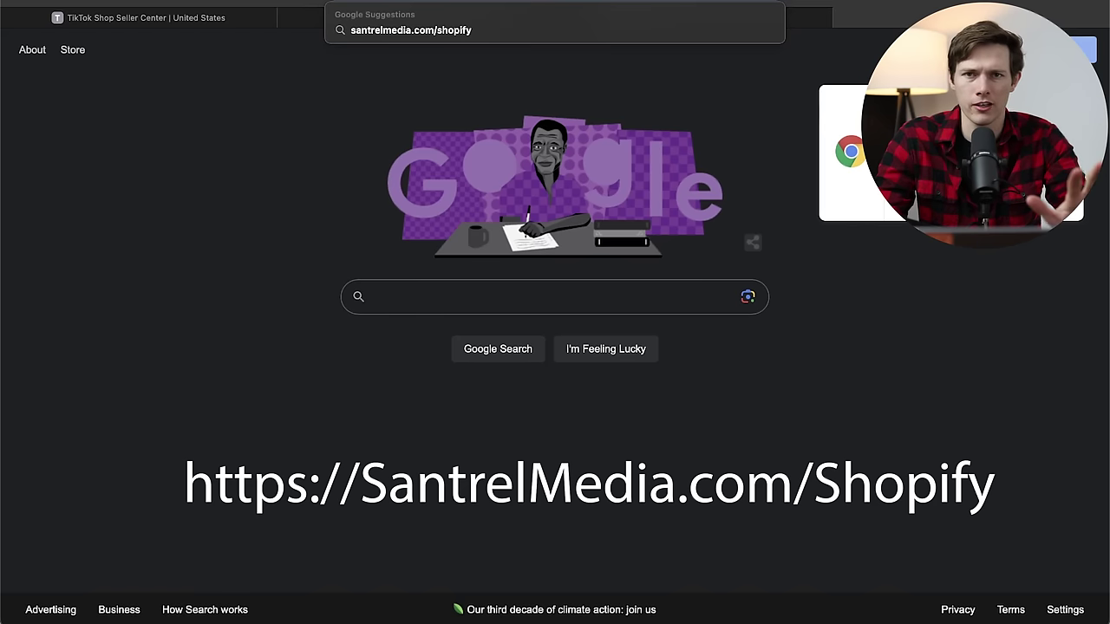
key(Return)
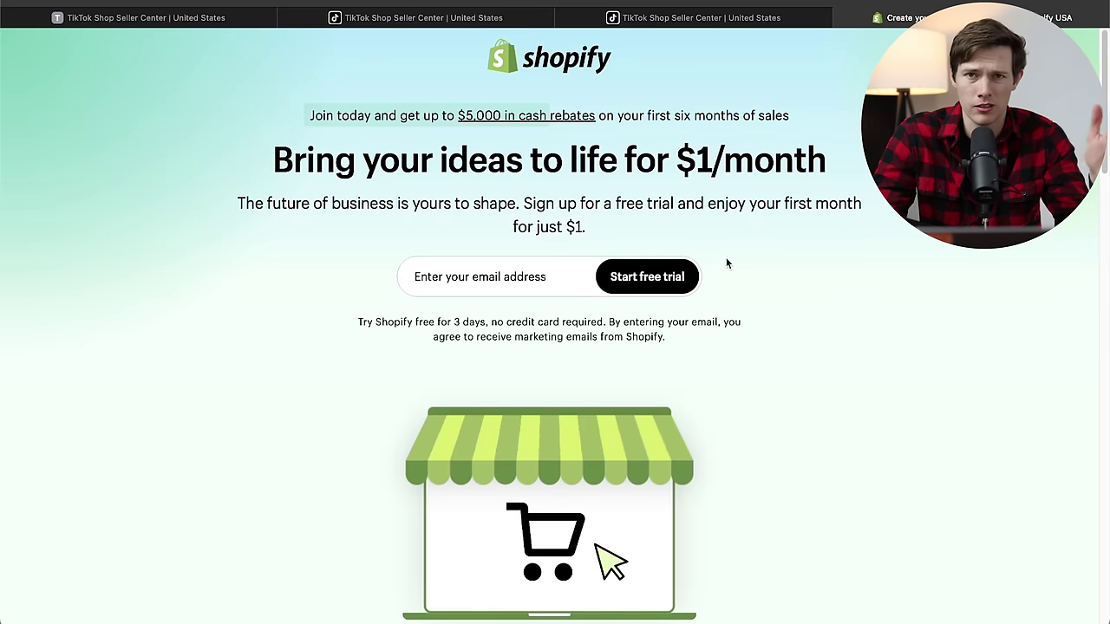
Begin typing an email address into Shopify's free-trial sign-up field.
click(512, 279)
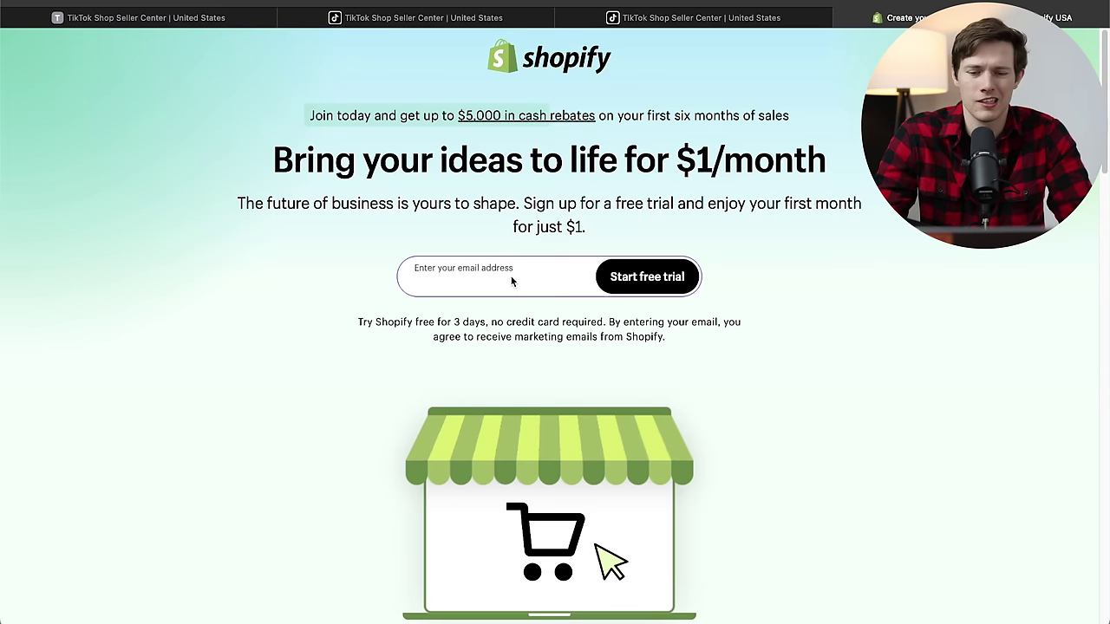
text(contact@)
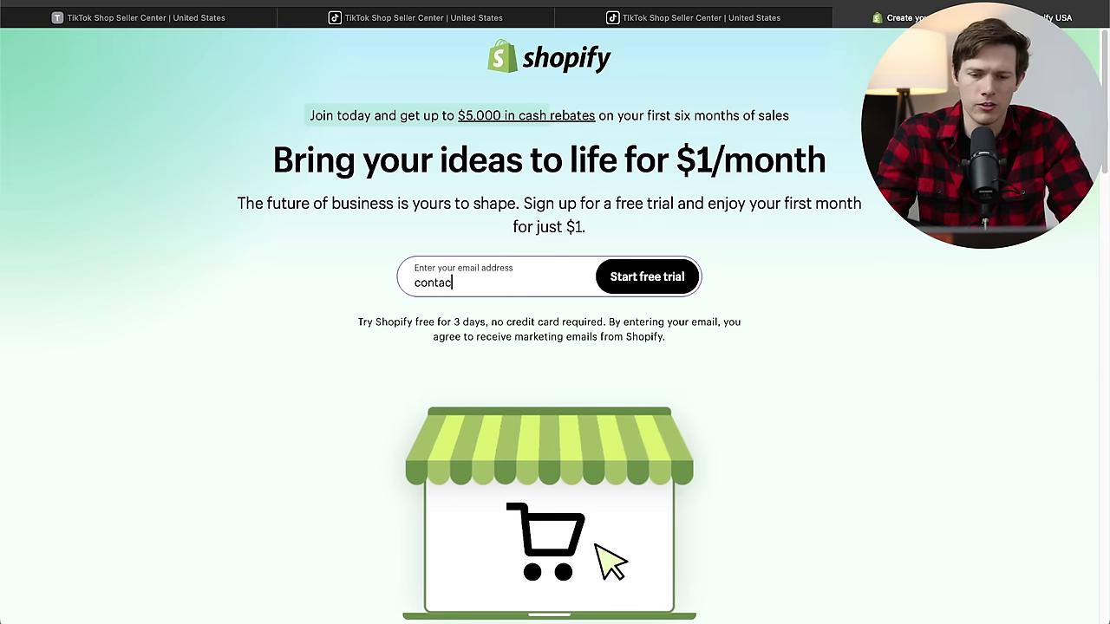
text(m)
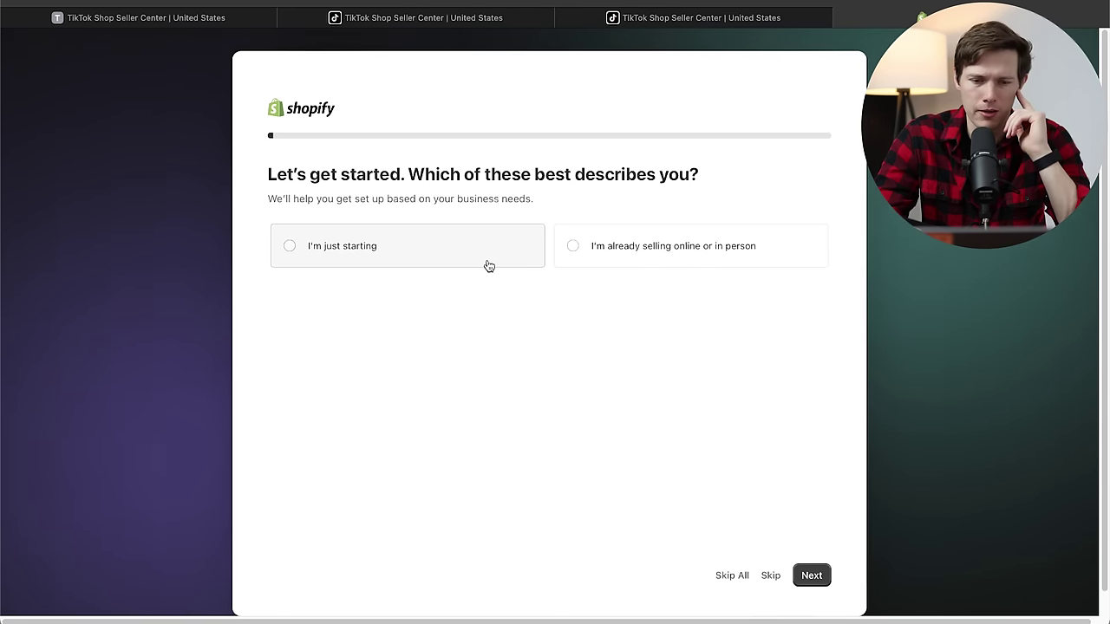
Mark the business as just starting, skip the other questions, and keep United States as location.
click(491, 262)
click(736, 574)
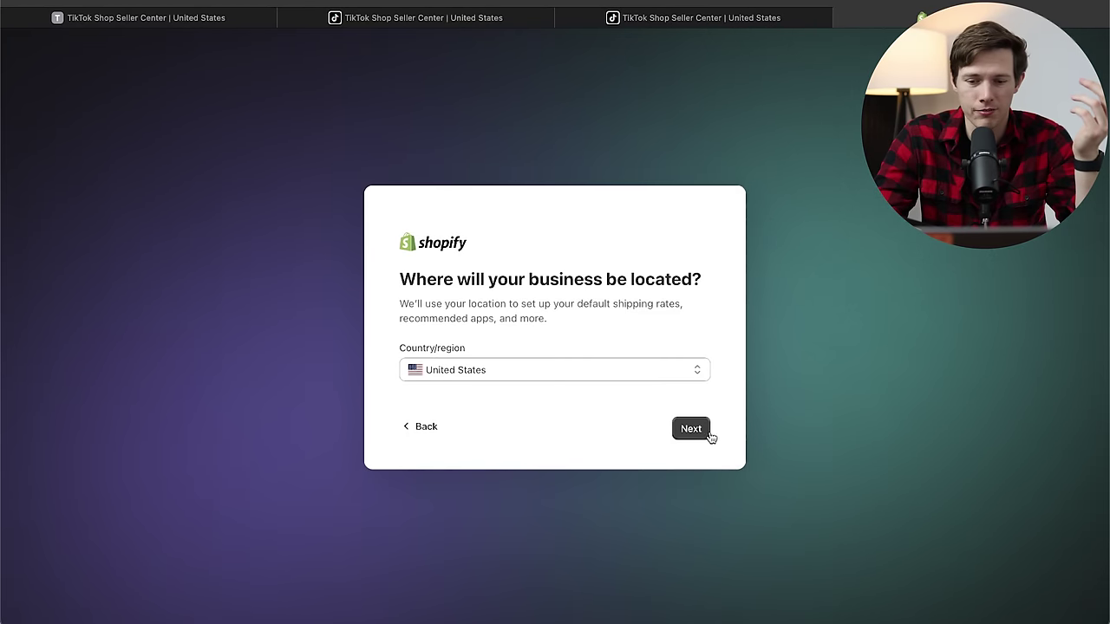
click(700, 432)
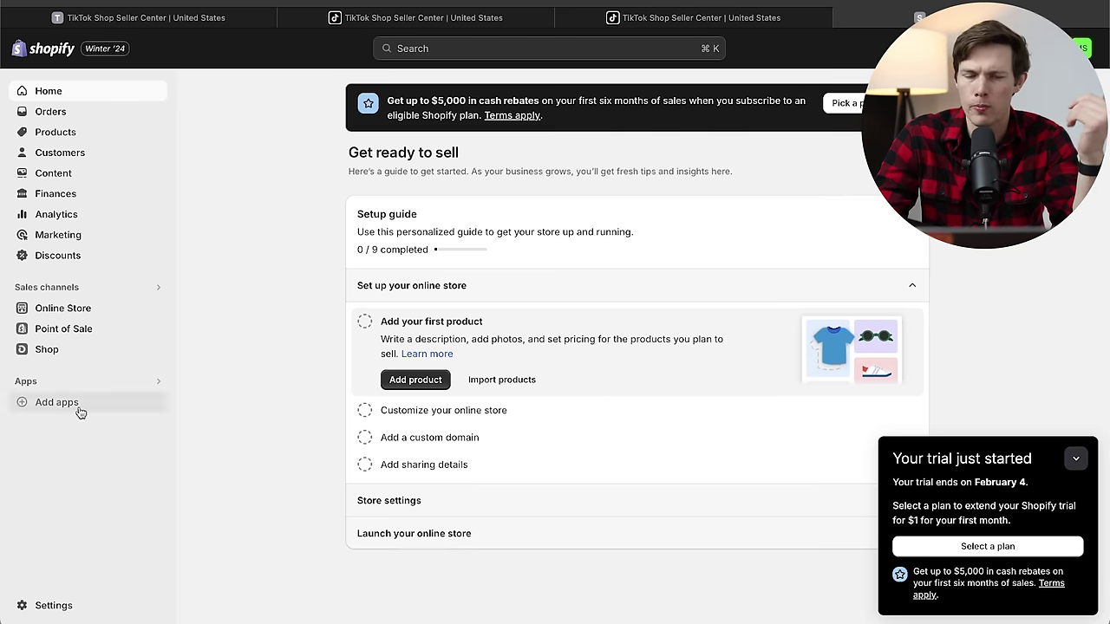
Create a new product titled 'Handmade Organic Soap'.
click(87, 132)
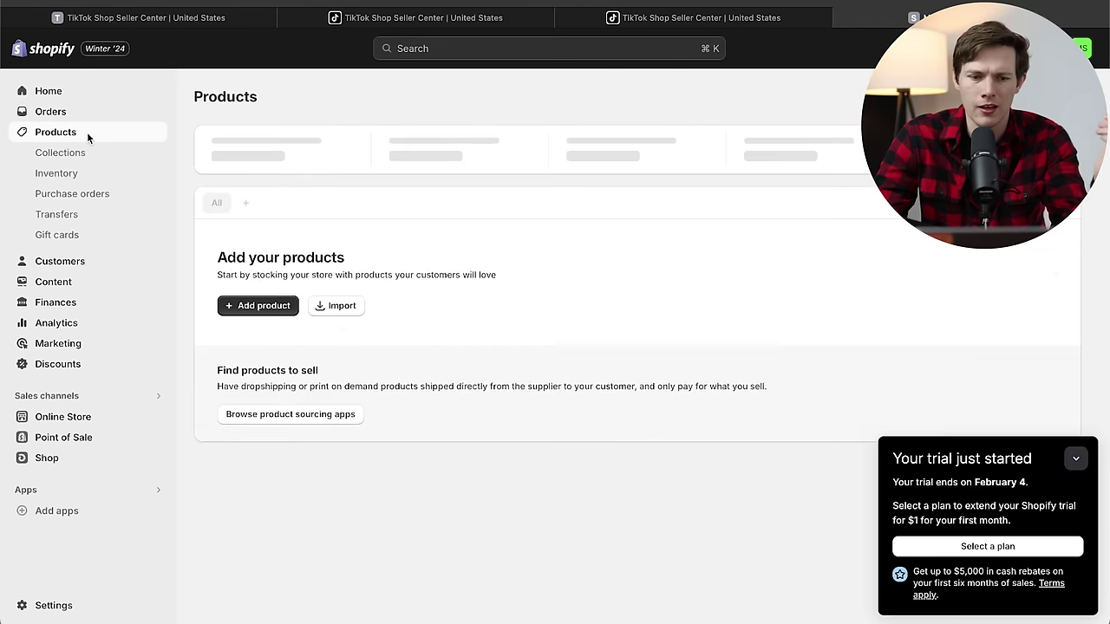
click(260, 308)
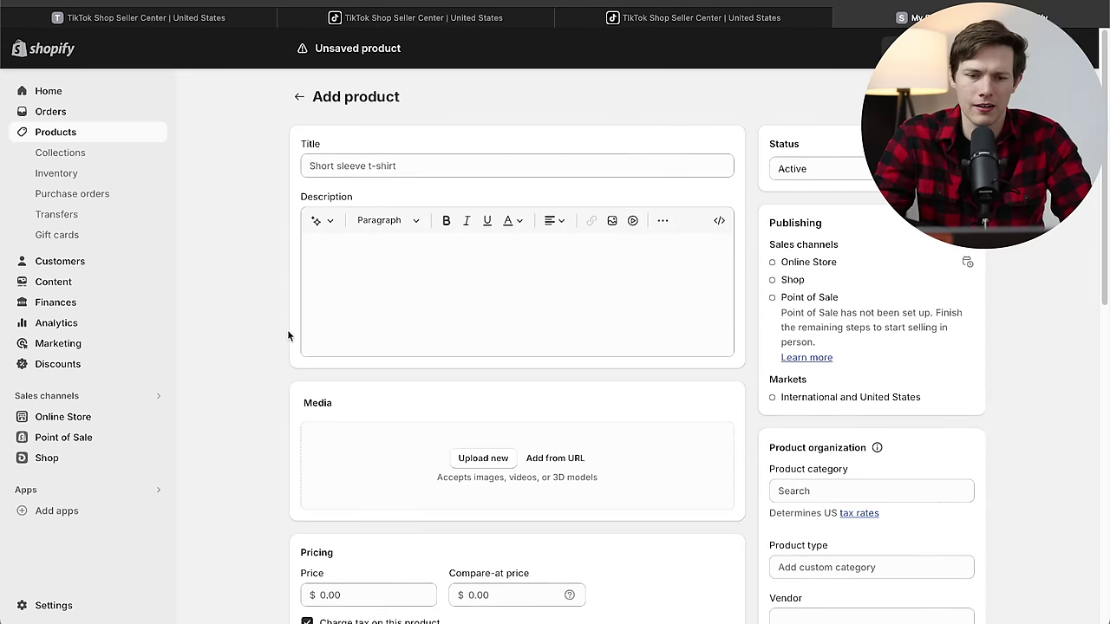
scroll(707, 351, down, 1)
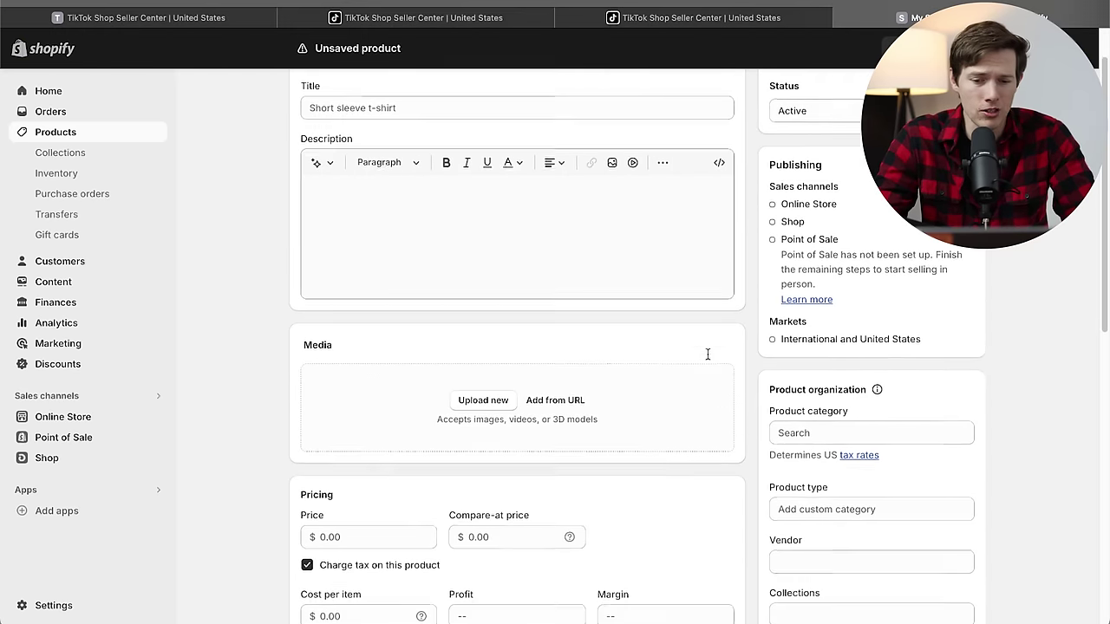
scroll(708, 354, down, 4)
scroll(707, 359, up, 5)
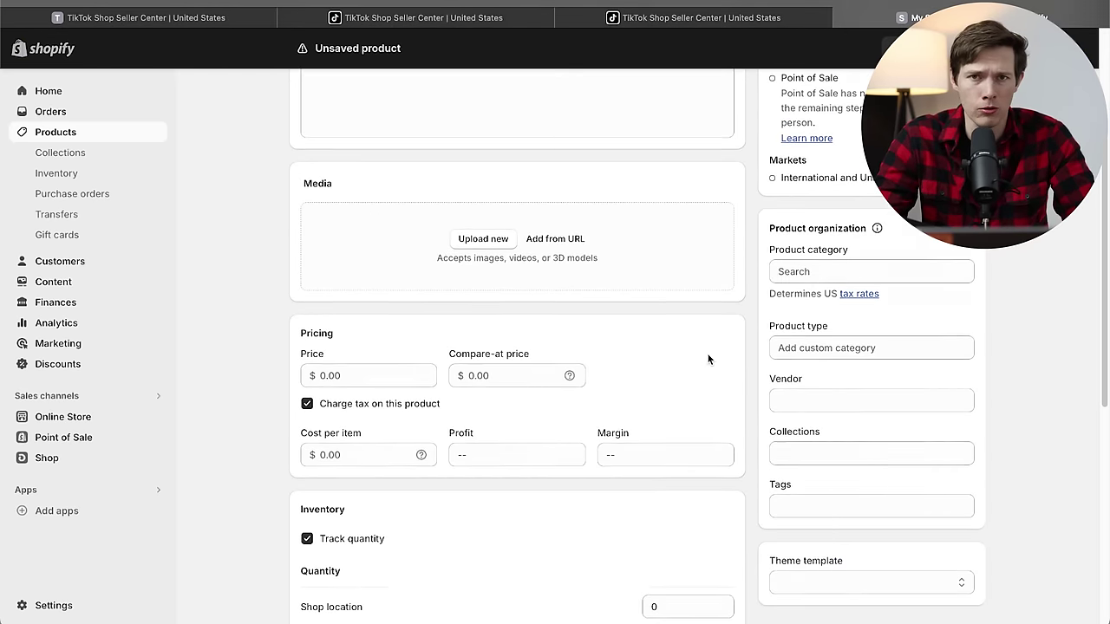
click(451, 167)
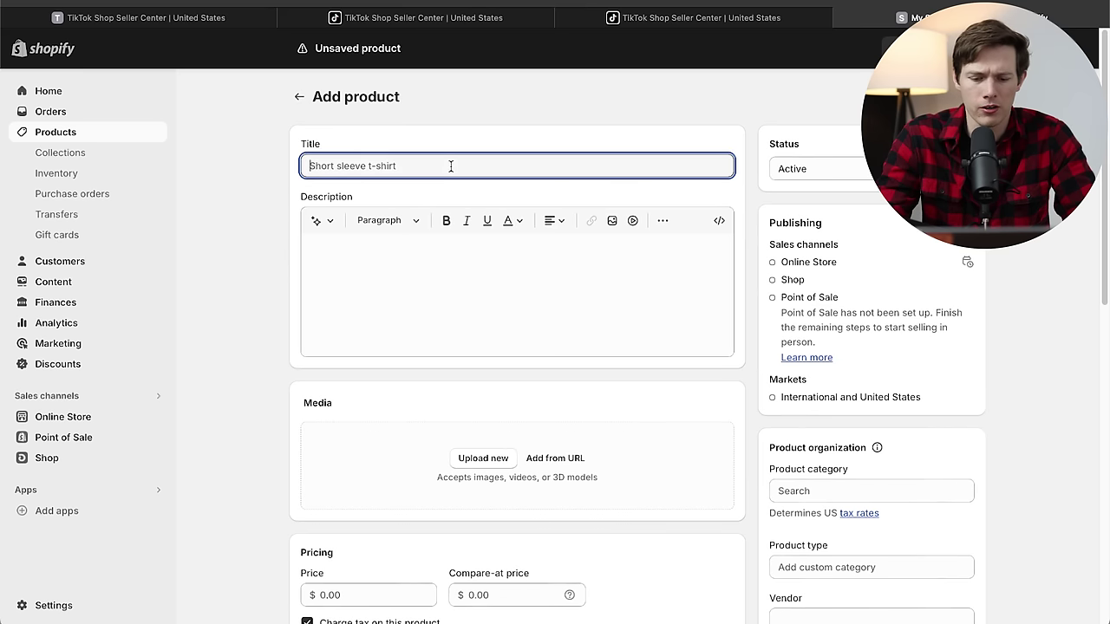
text(Handmade Or)
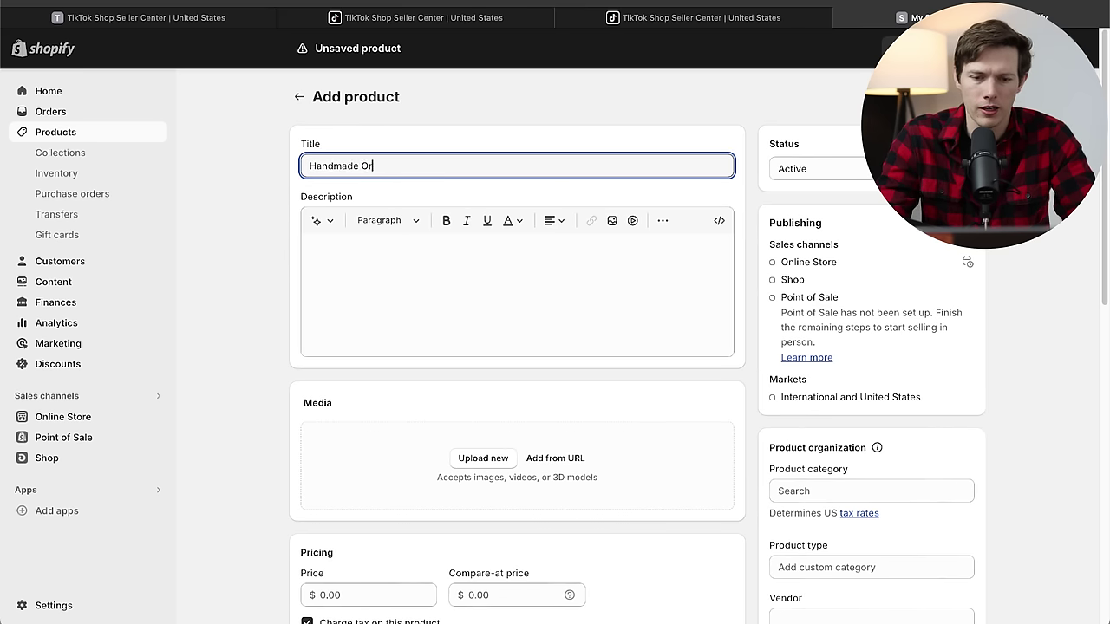
text(ganic Soap)
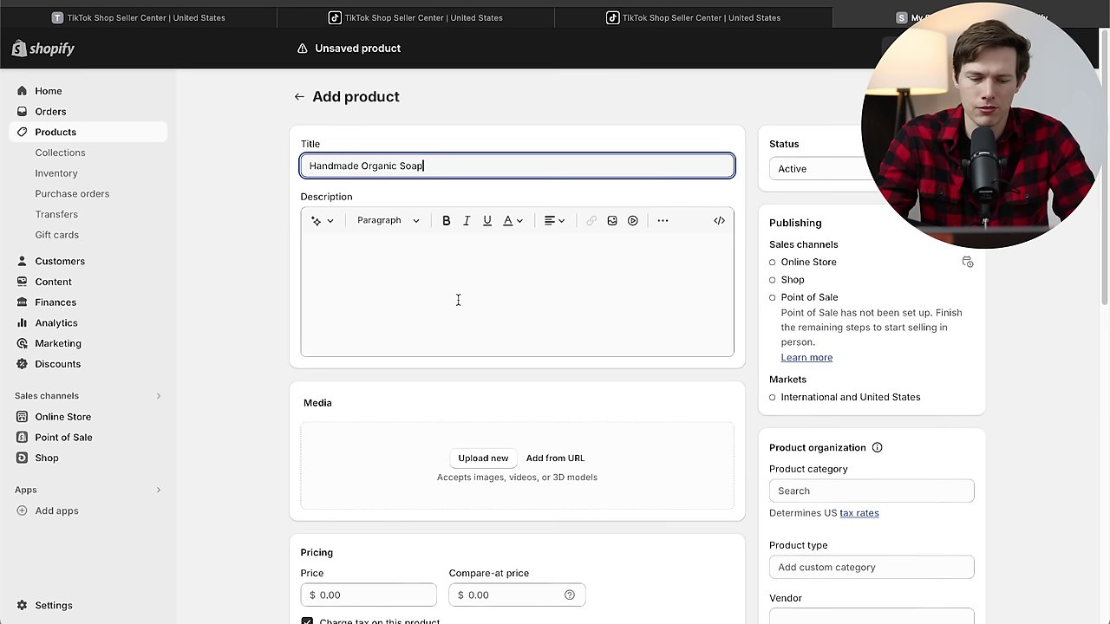
Paste the four-paragraph description, clear leftover blank lines, and choose Upload new under Media.
key(ctrl+a)
click(483, 260)
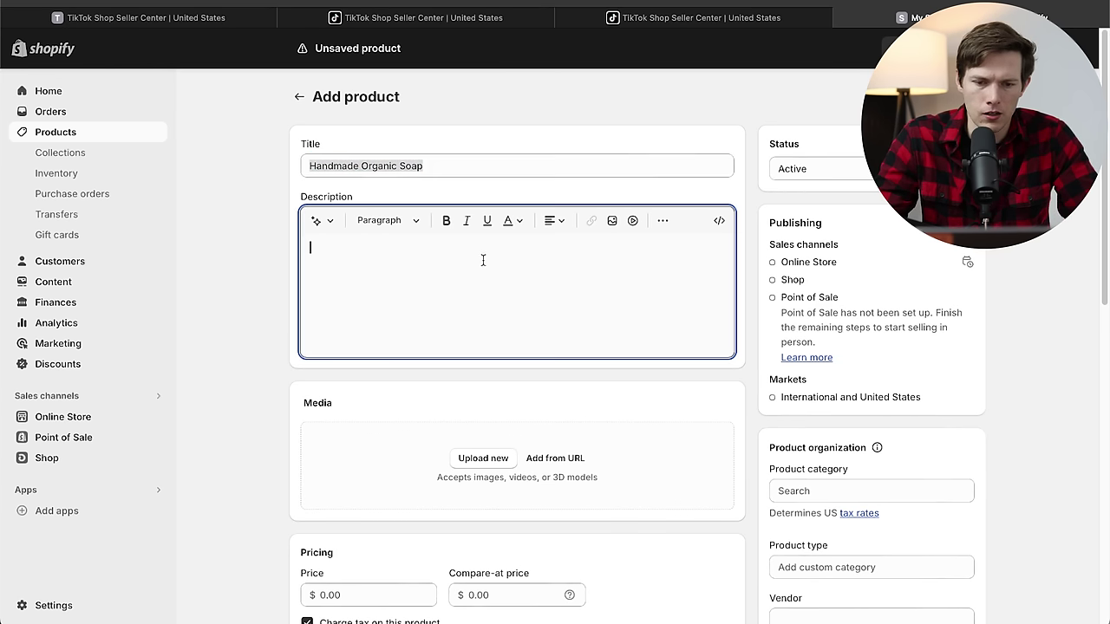
key(ctrl+v)
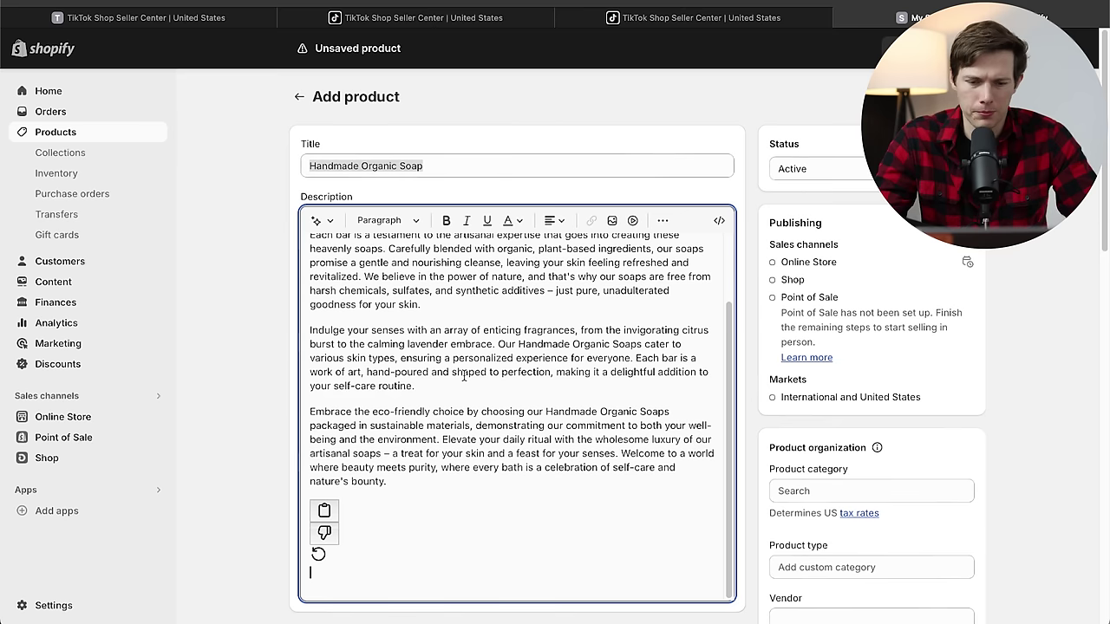
key(BackSpace)
key(BackSpace)
key(BackSpace)
key(BackSpace)
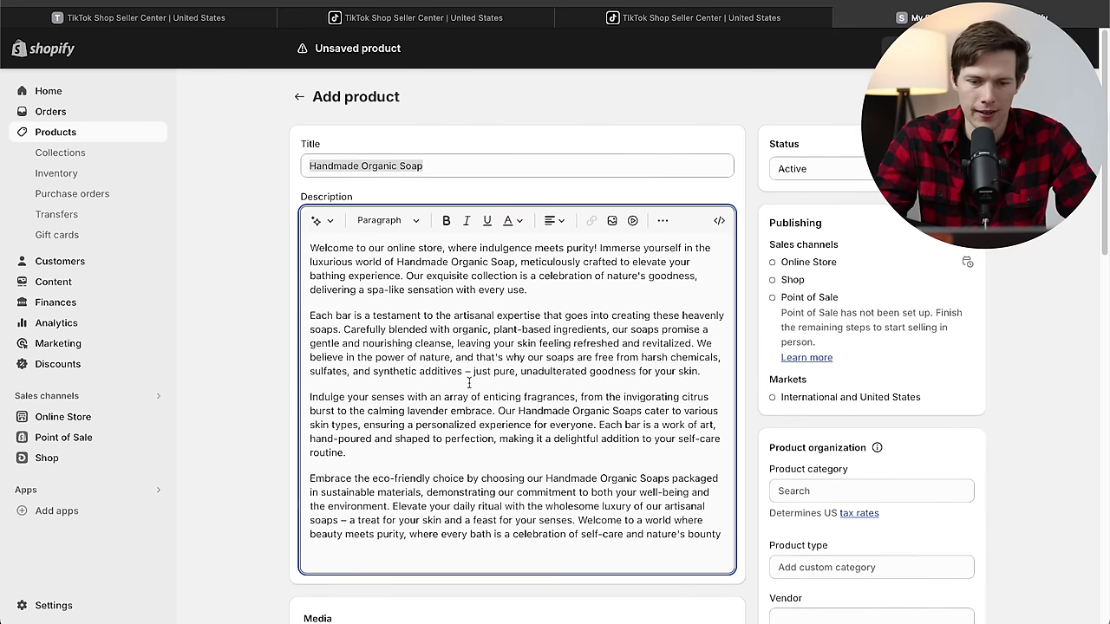
scroll(520, 459, down, 3)
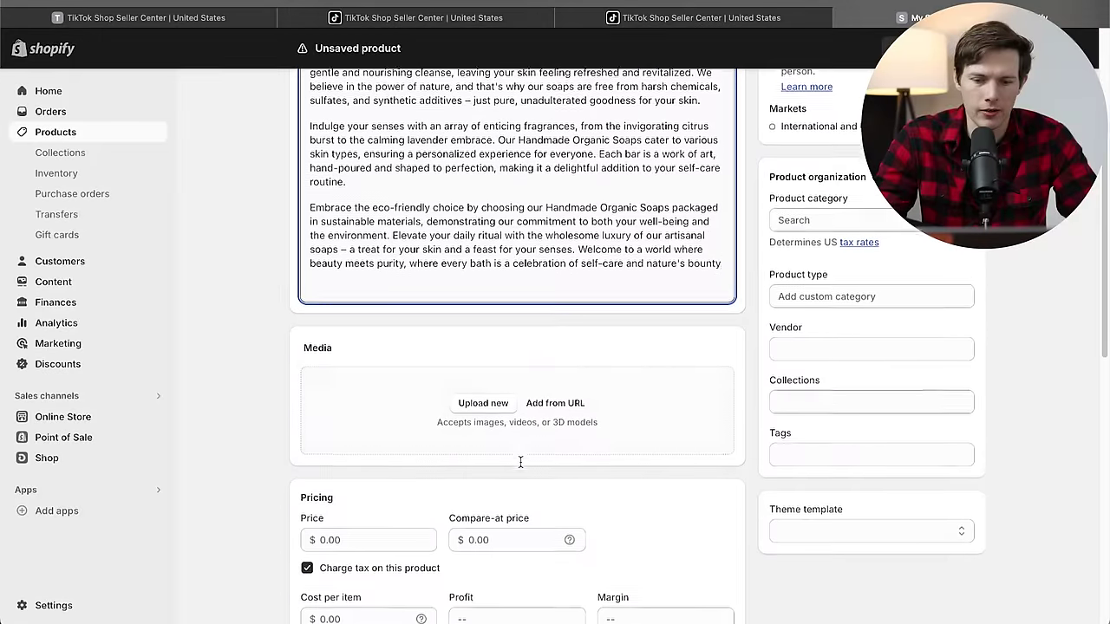
click(487, 403)
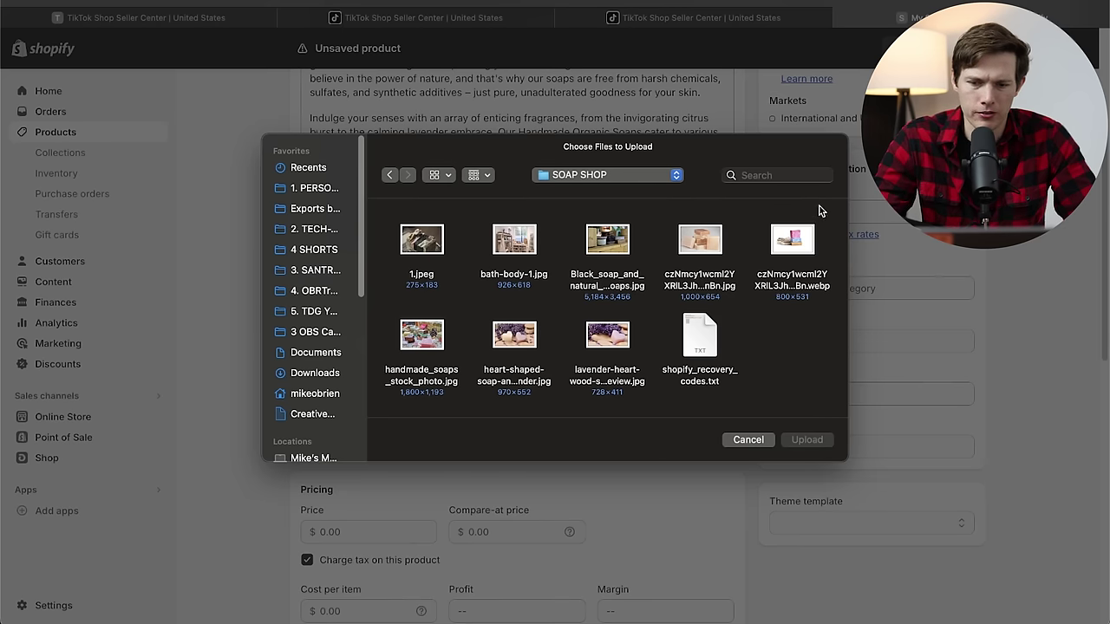
Select and upload seven soap images from the SOAP SHOP folder.
drag(820, 209, 422, 285)
shift+click(595, 367)
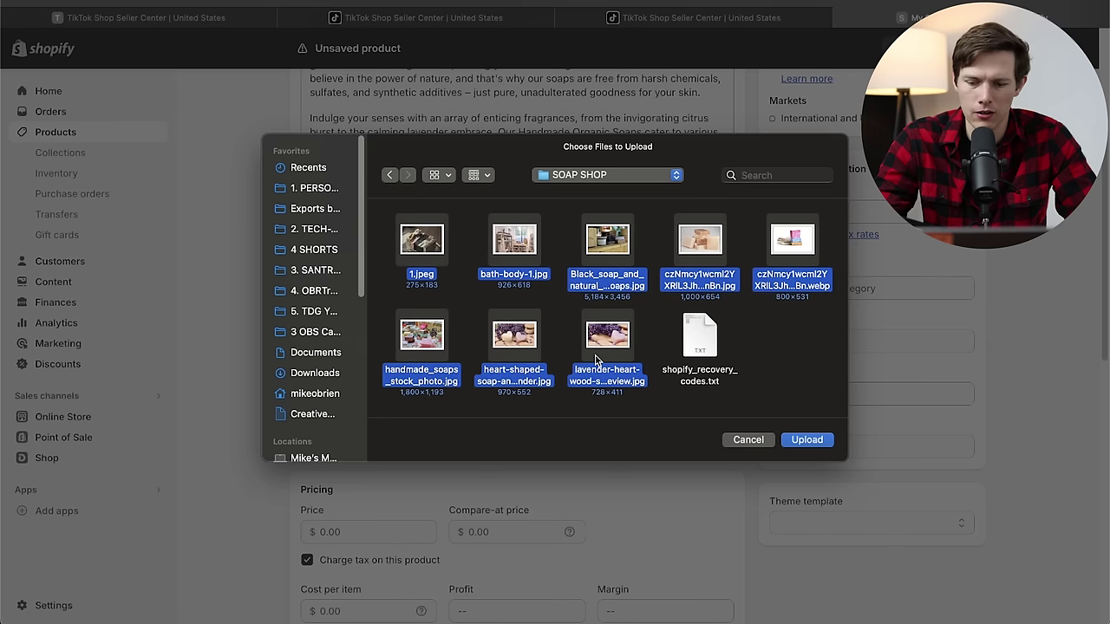
super+click(605, 353)
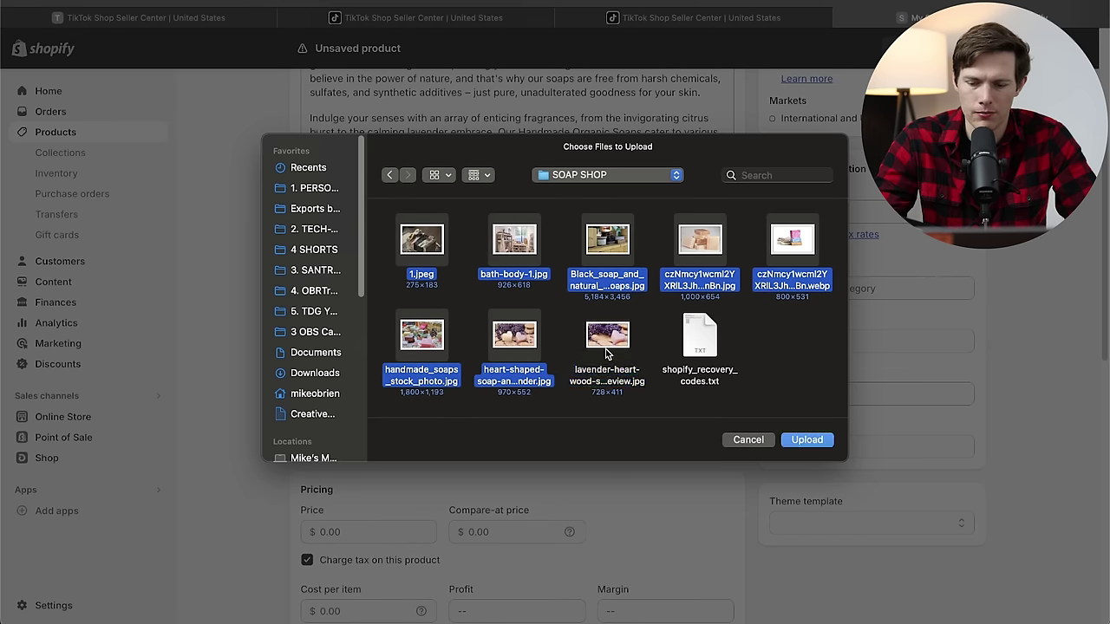
click(807, 440)
Delete the heart-shaped soap image, leaving six images in the media section.
scroll(520, 347, down, 3)
click(423, 436)
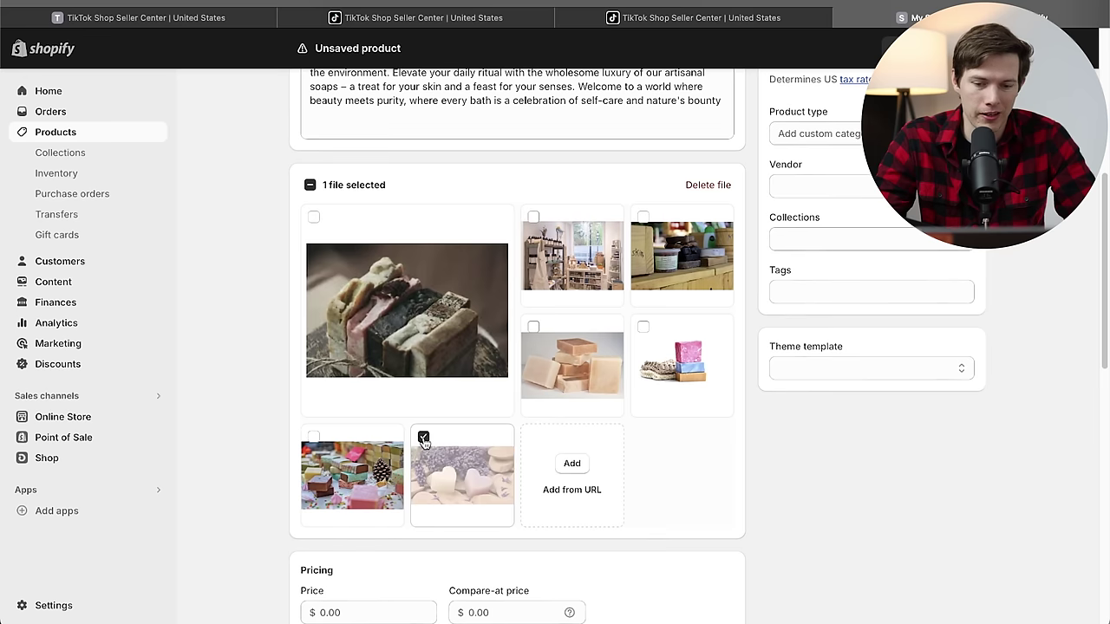
click(718, 185)
click(744, 367)
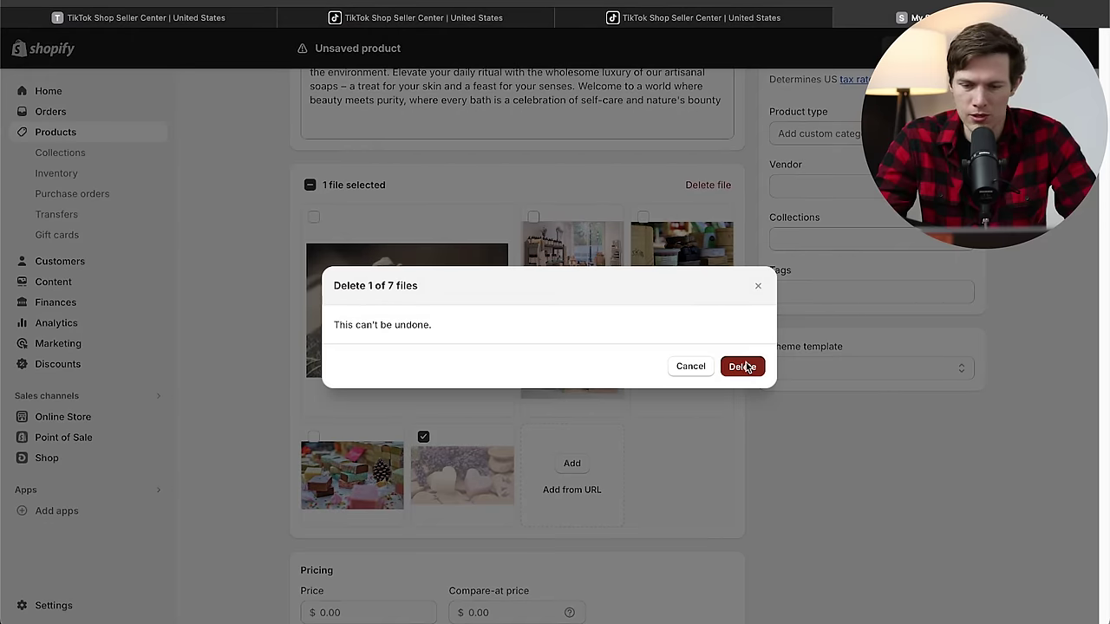
scroll(630, 501, down, 5)
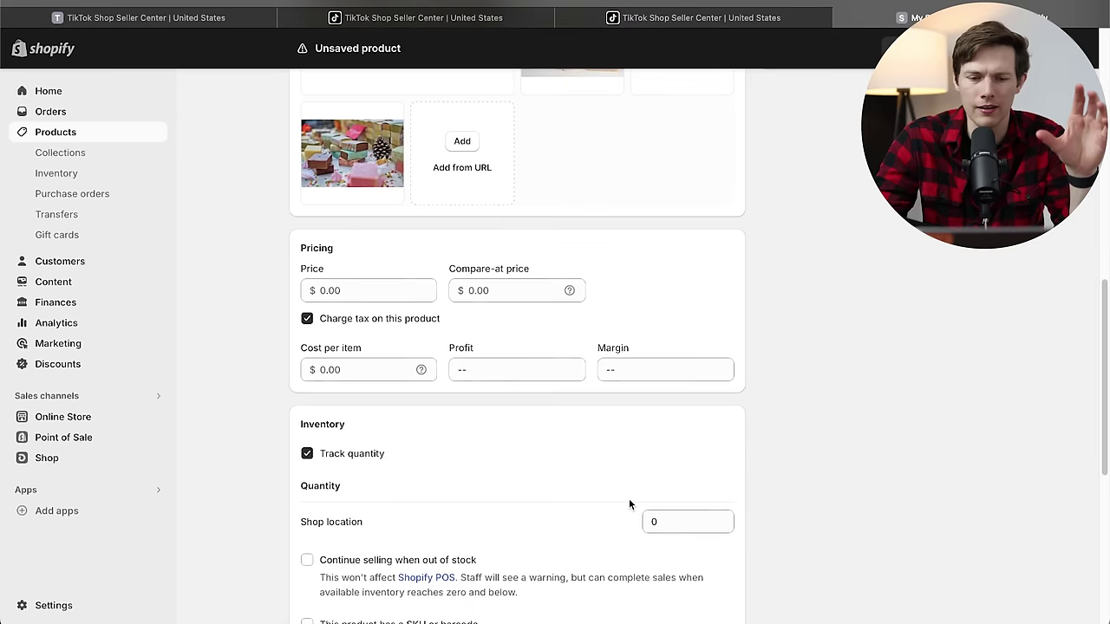
Enter 12 as the price and 15 as the compare-at price.
click(363, 287)
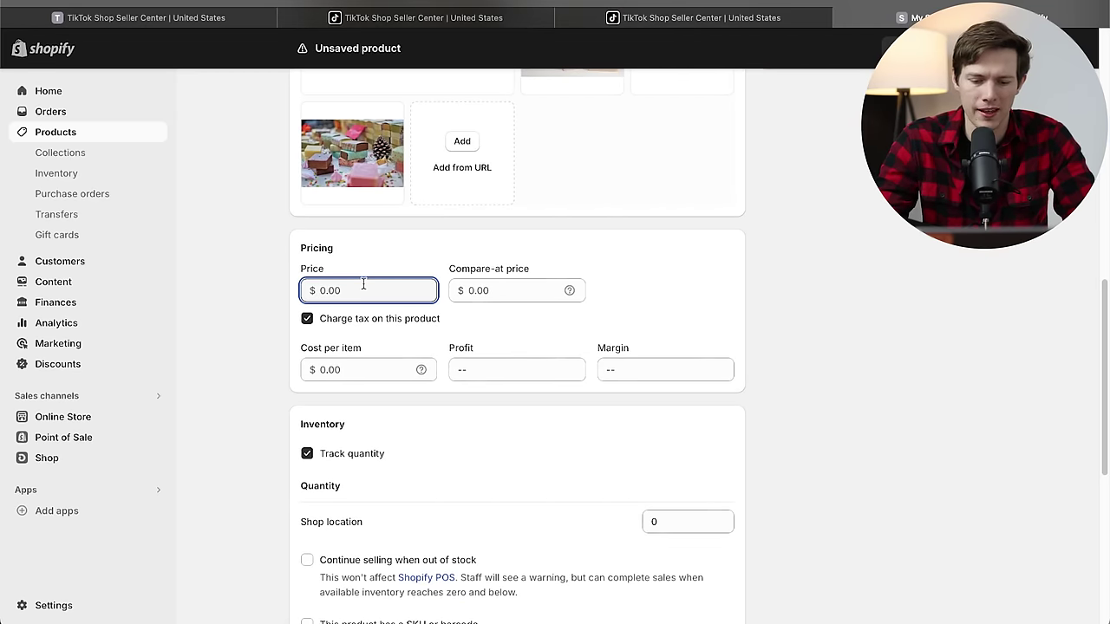
text(12)
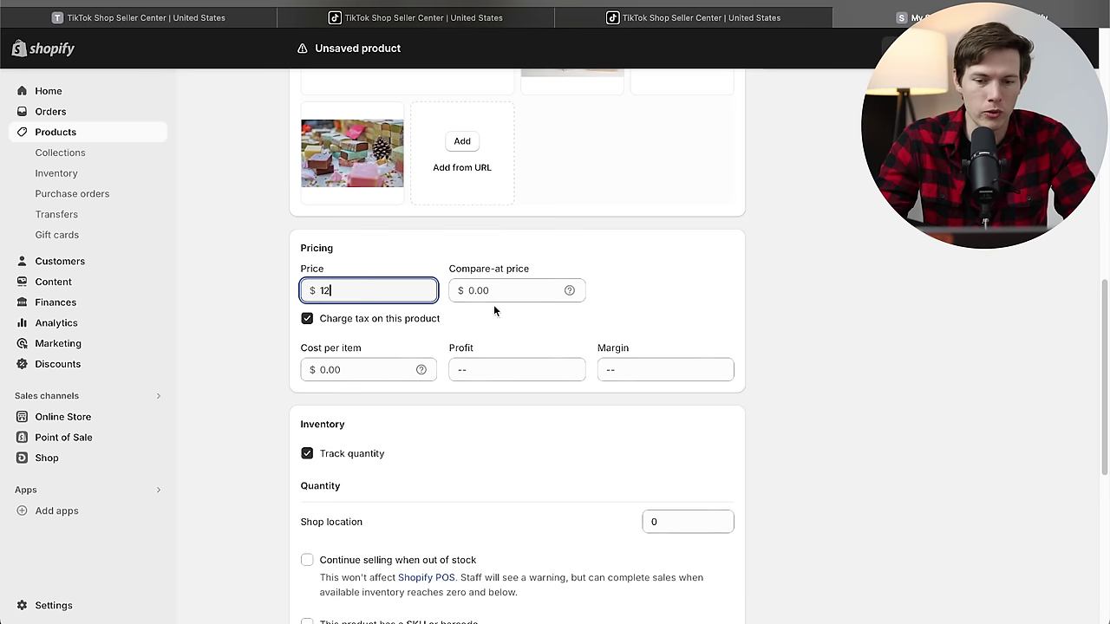
click(506, 295)
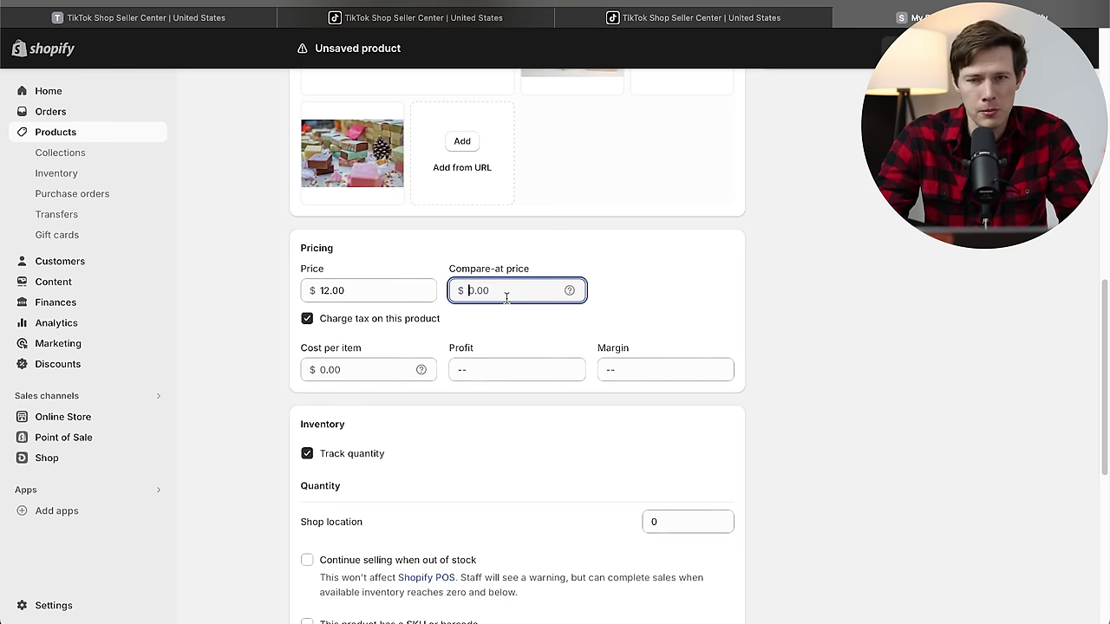
text(15)
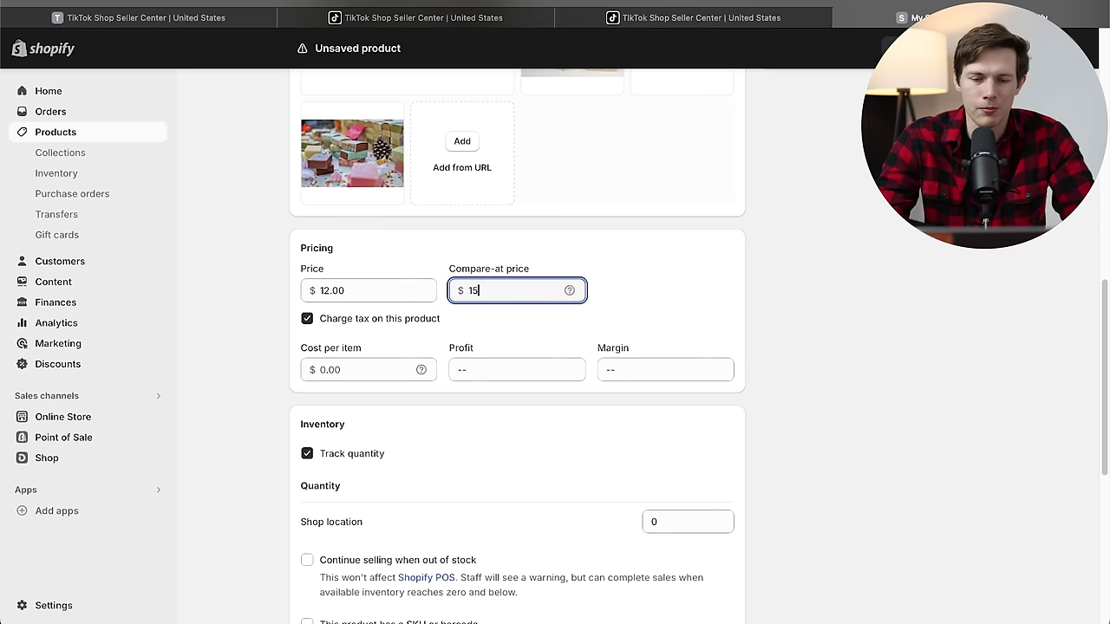